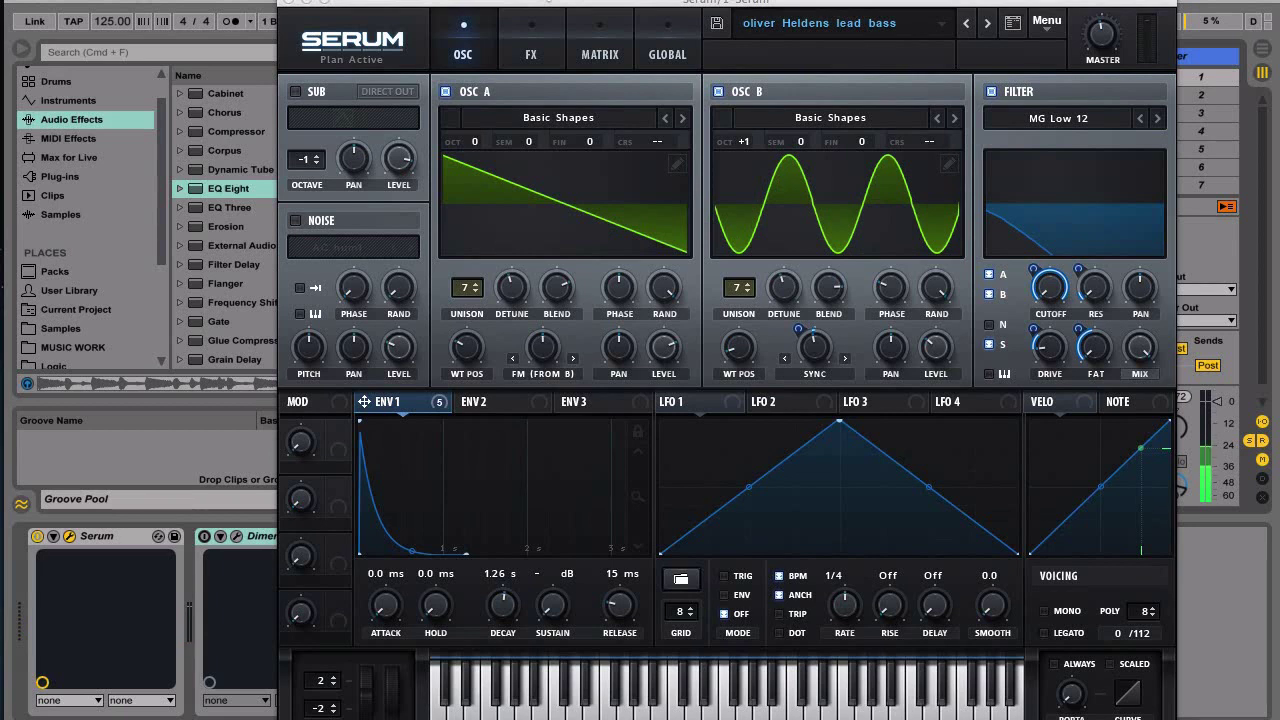
- Load Serum's Init Preset so only OSC A's default saw is active
click(1040, 18)
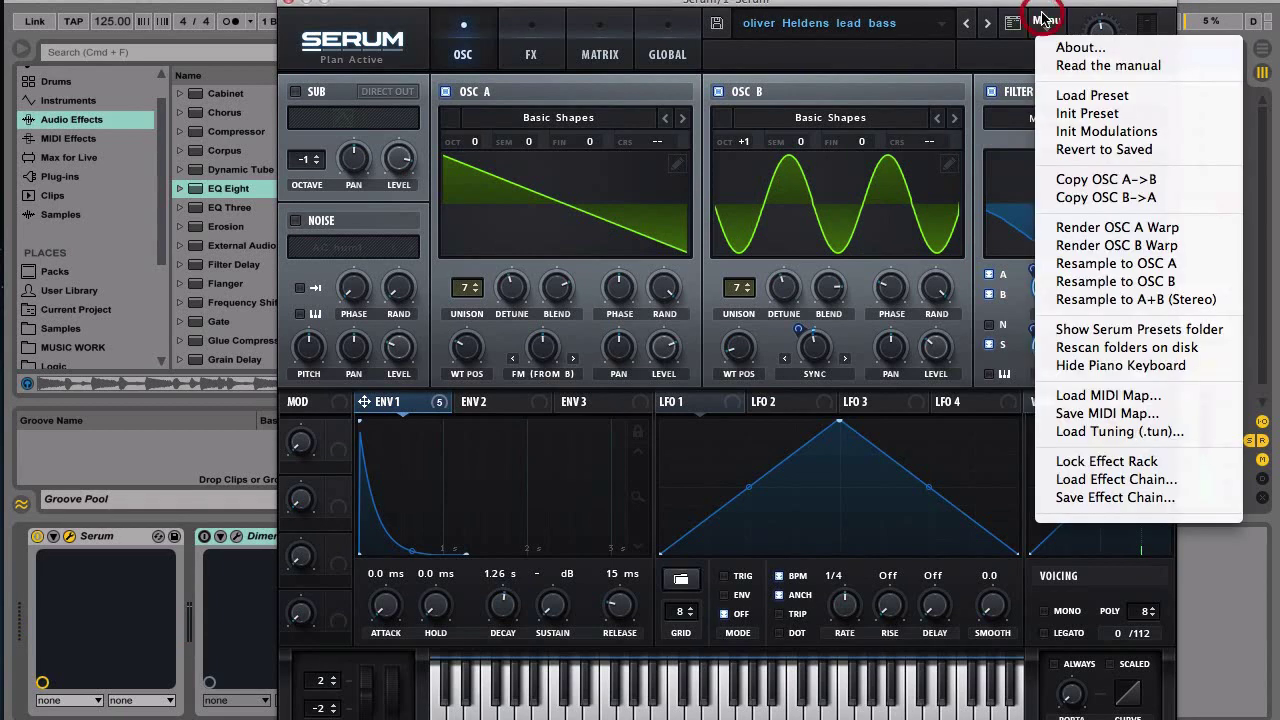
click(1095, 117)
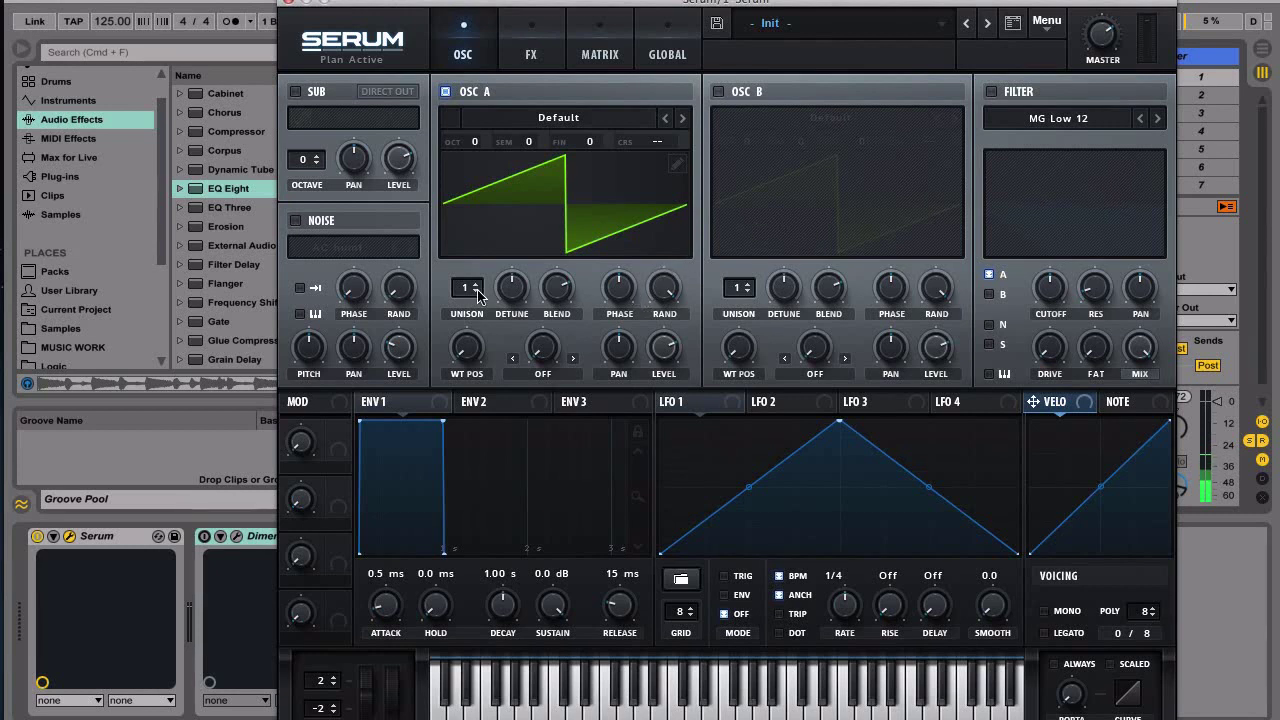
- Give OSC A 7 unison voices with 0.20 detune and switch on OSC B
drag(476, 291, 477, 194)
drag(511, 287, 508, 289)
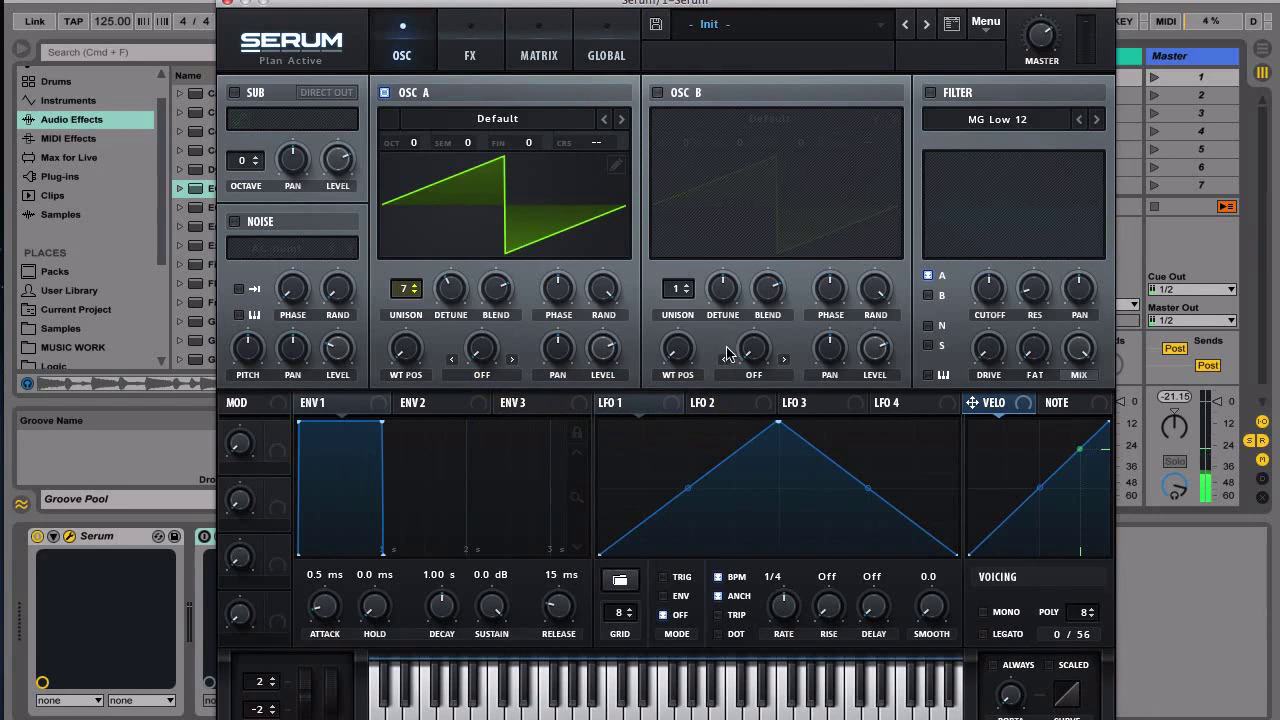
click(657, 92)
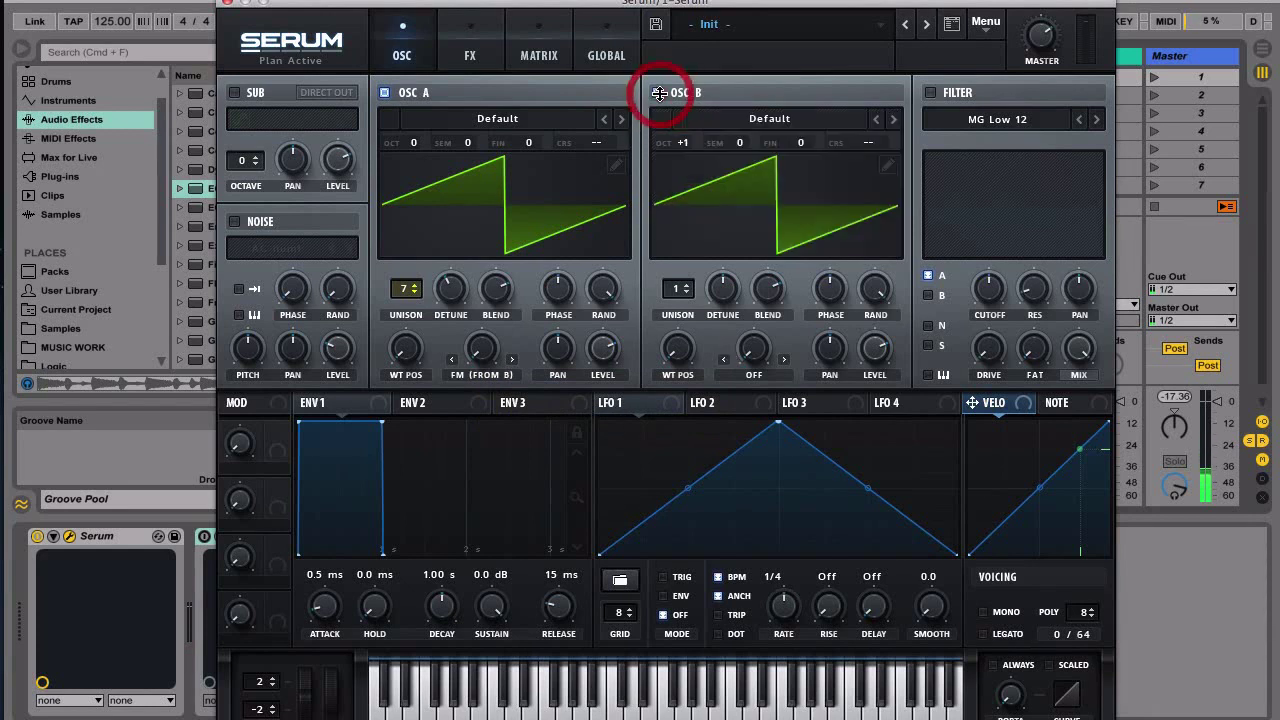
- Copy OSC A onto OSC B, raise OSC B one octave (+1) and set its detune to 0.15
click(987, 24)
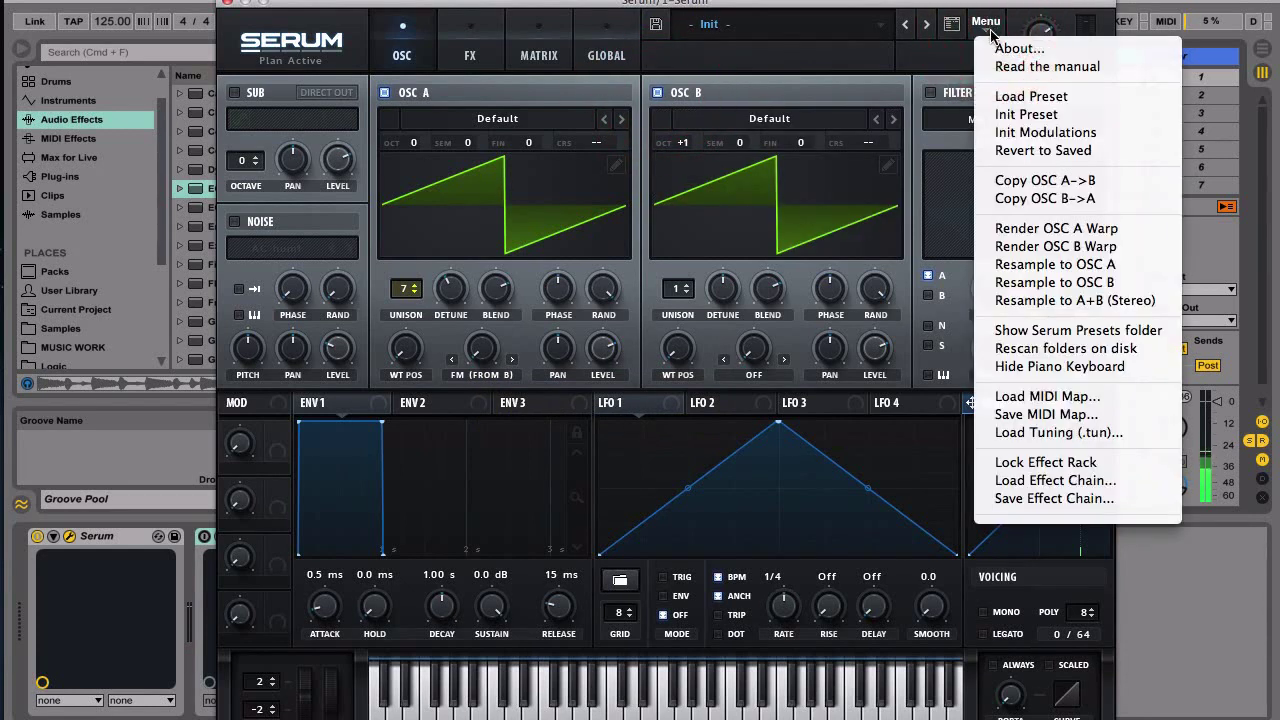
click(1035, 180)
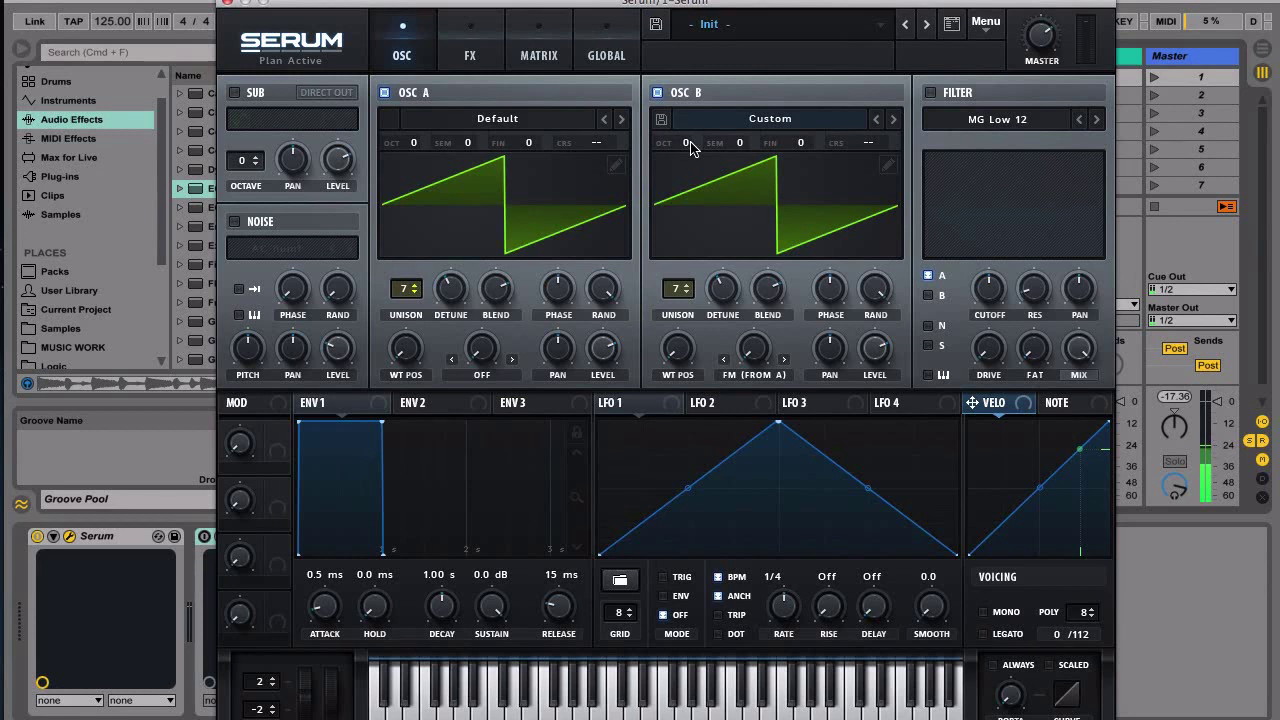
drag(689, 133, 690, 124)
drag(719, 294, 719, 297)
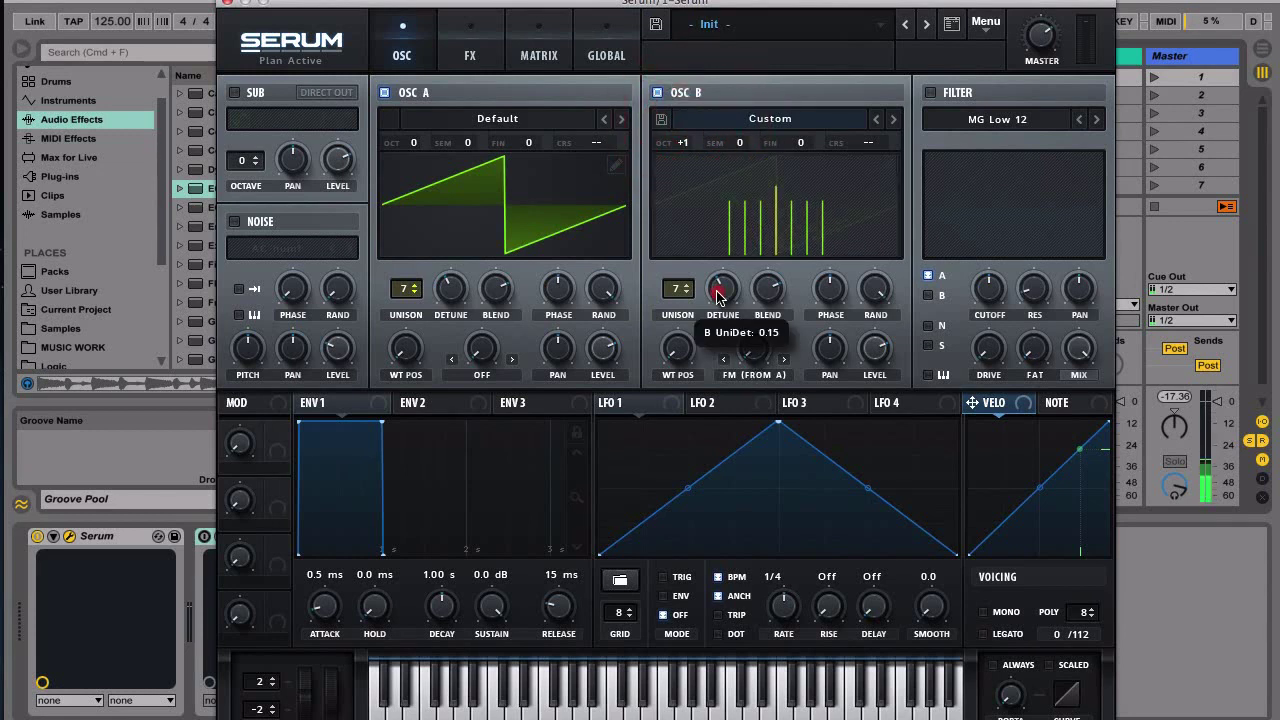
drag(718, 296, 719, 297)
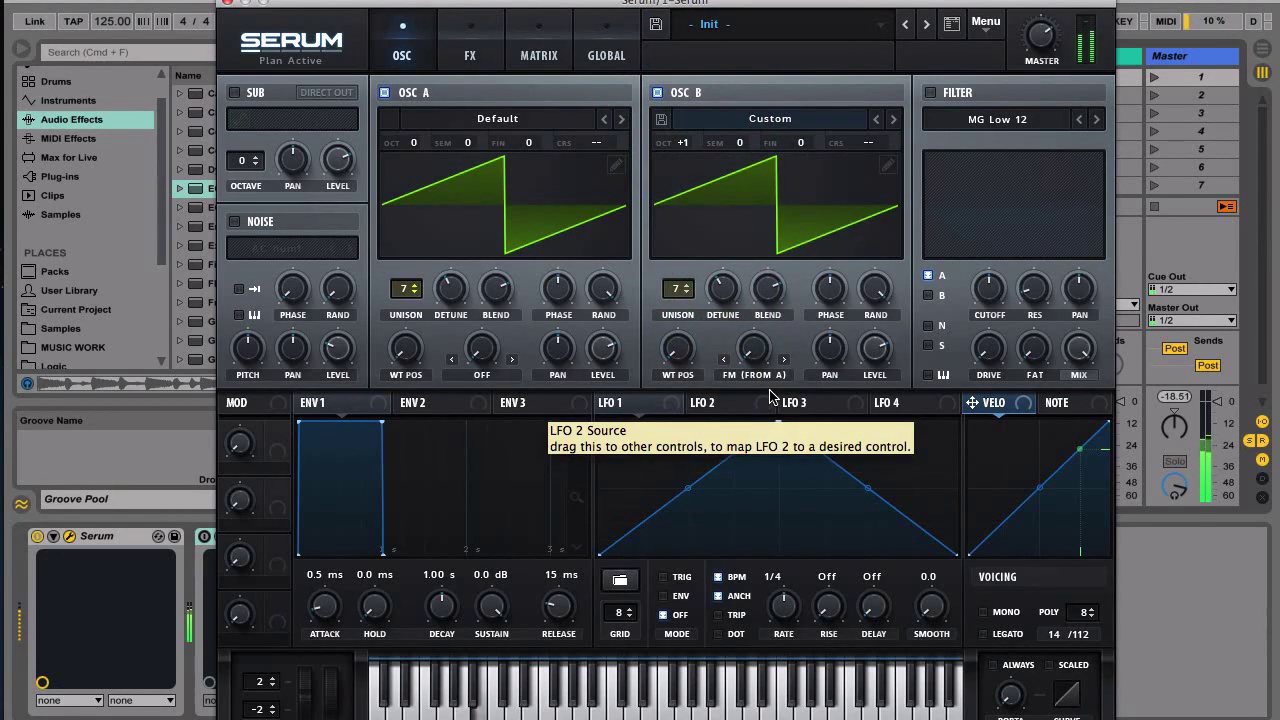
- Set OSC A's warp mode to FM (from B) and try different FM amounts
click(486, 375)
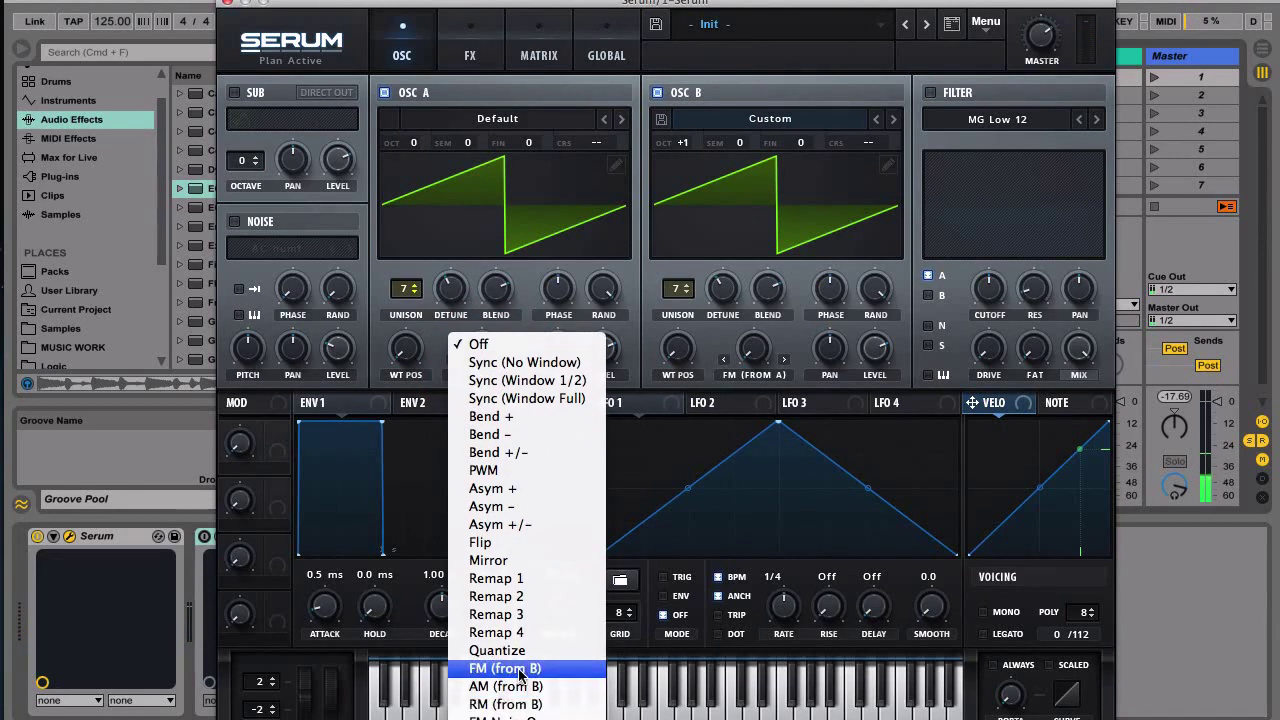
click(520, 672)
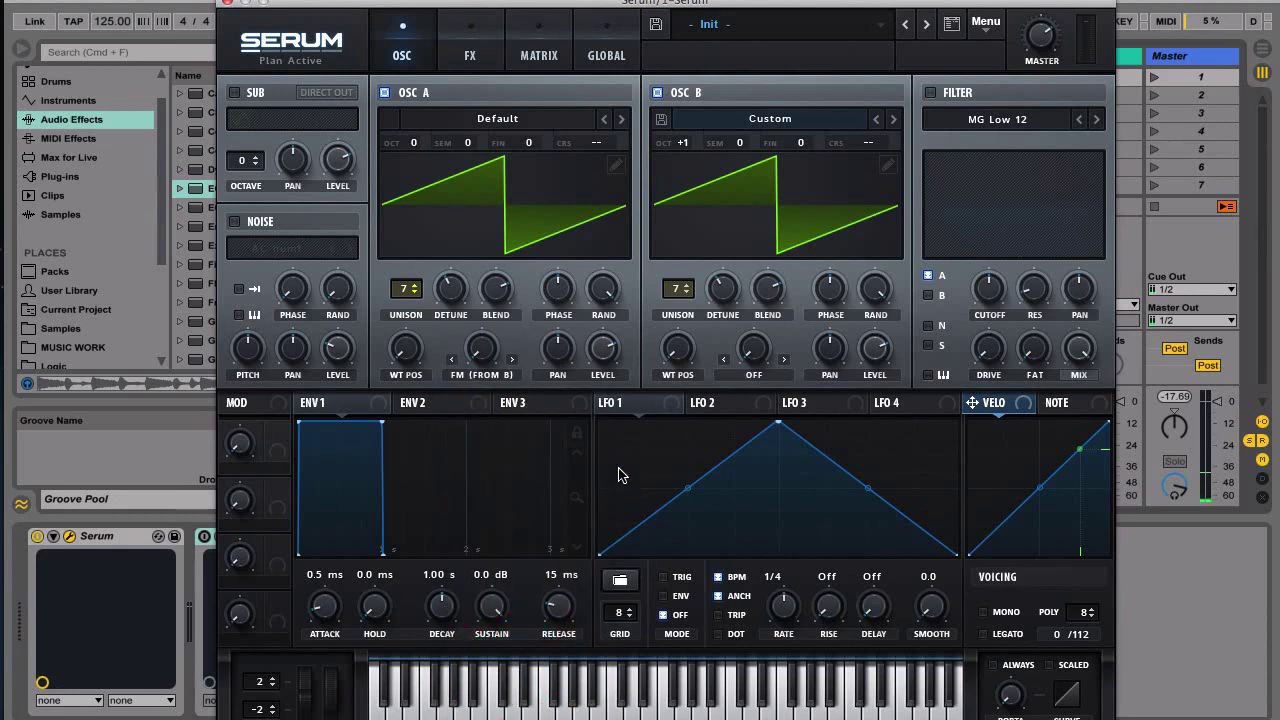
drag(474, 349, 466, 251)
click(479, 348)
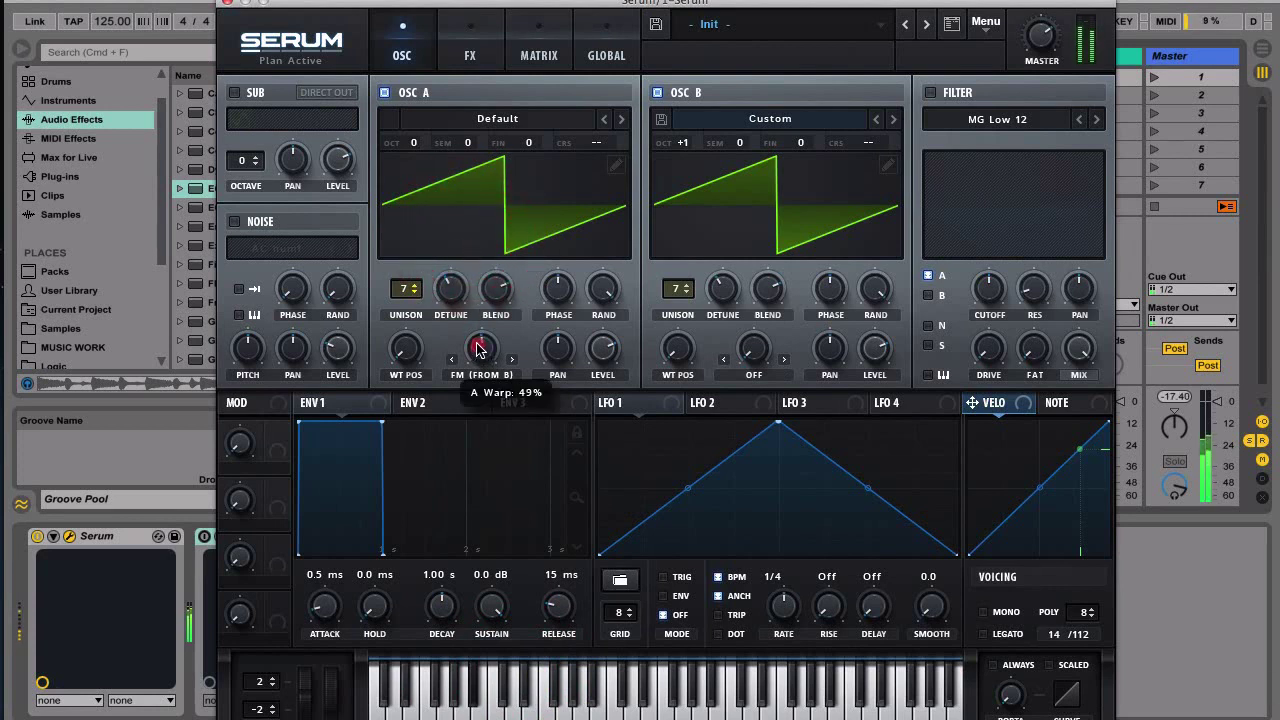
double_click(480, 348)
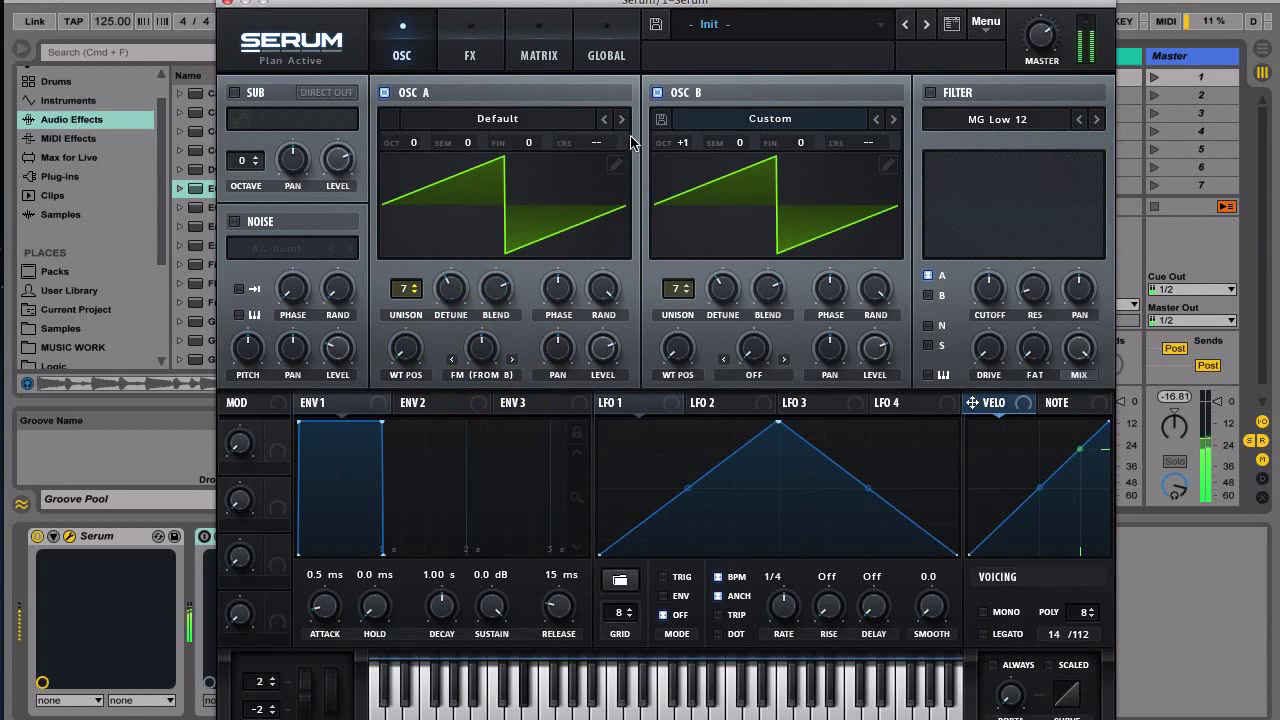
- Toggle OSC B to compare, set OSC A's FM amount to 46%, and route OSC B to the filter
click(657, 93)
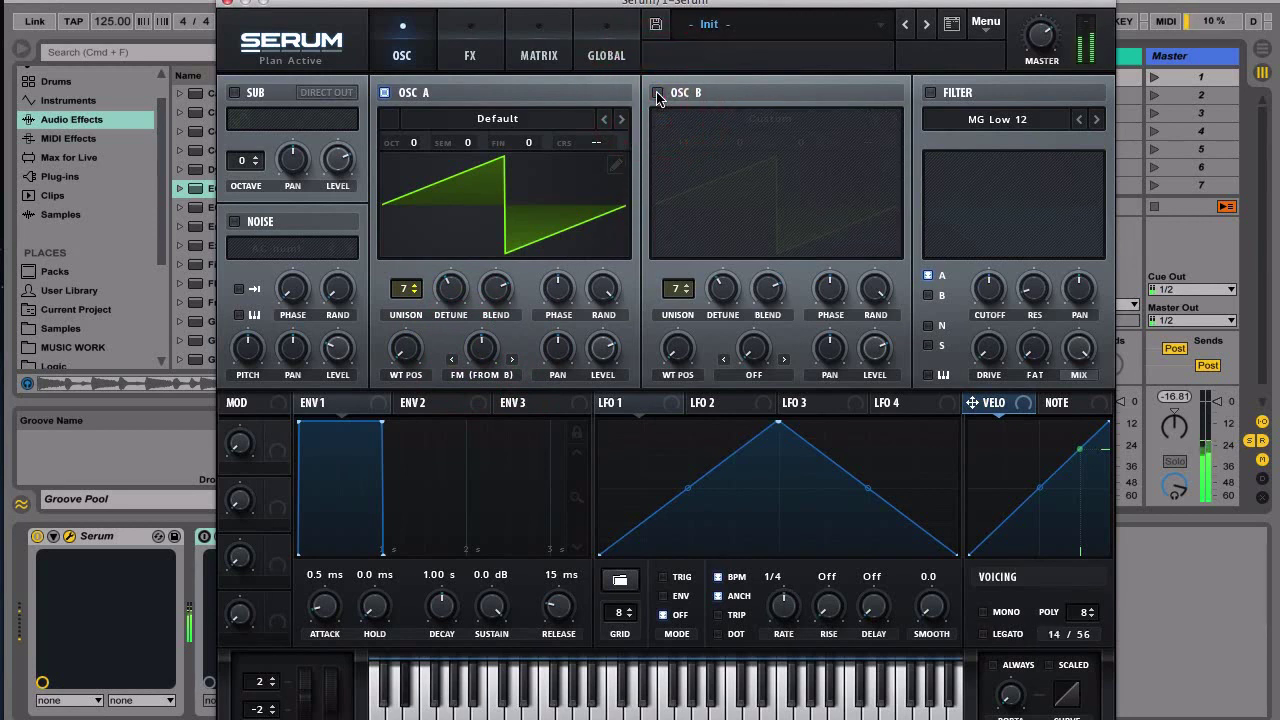
click(657, 93)
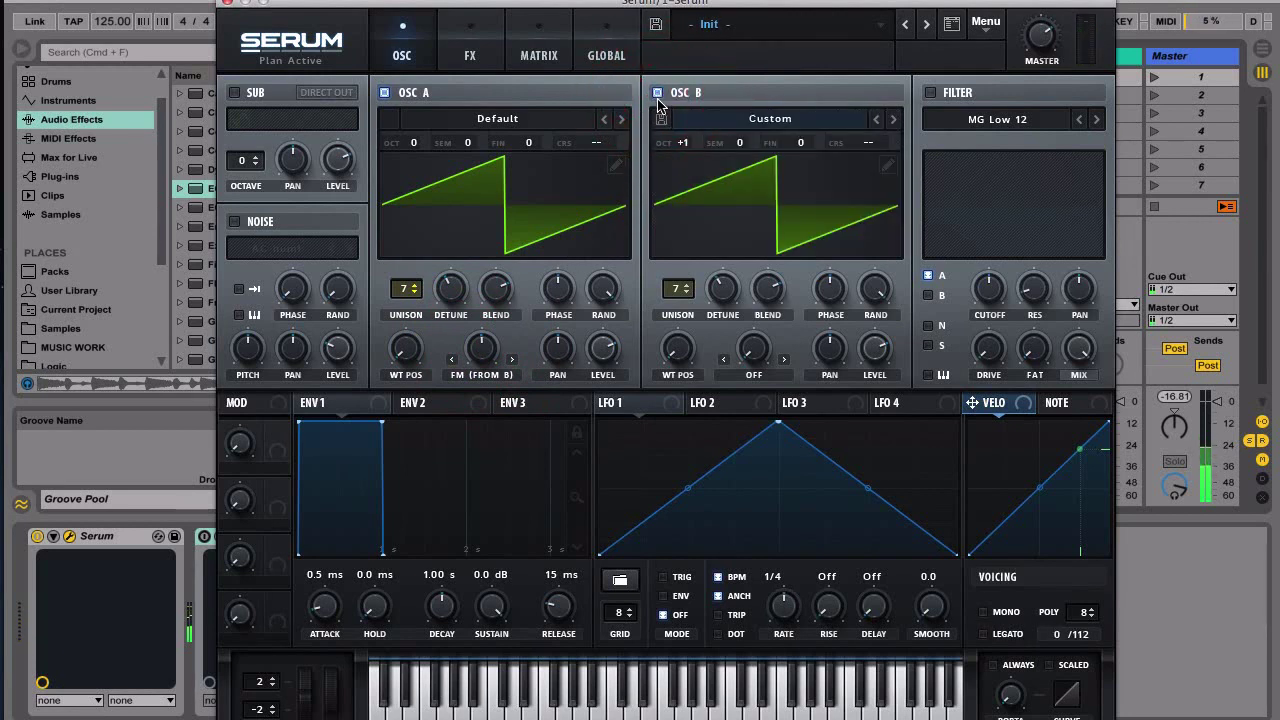
click(657, 93)
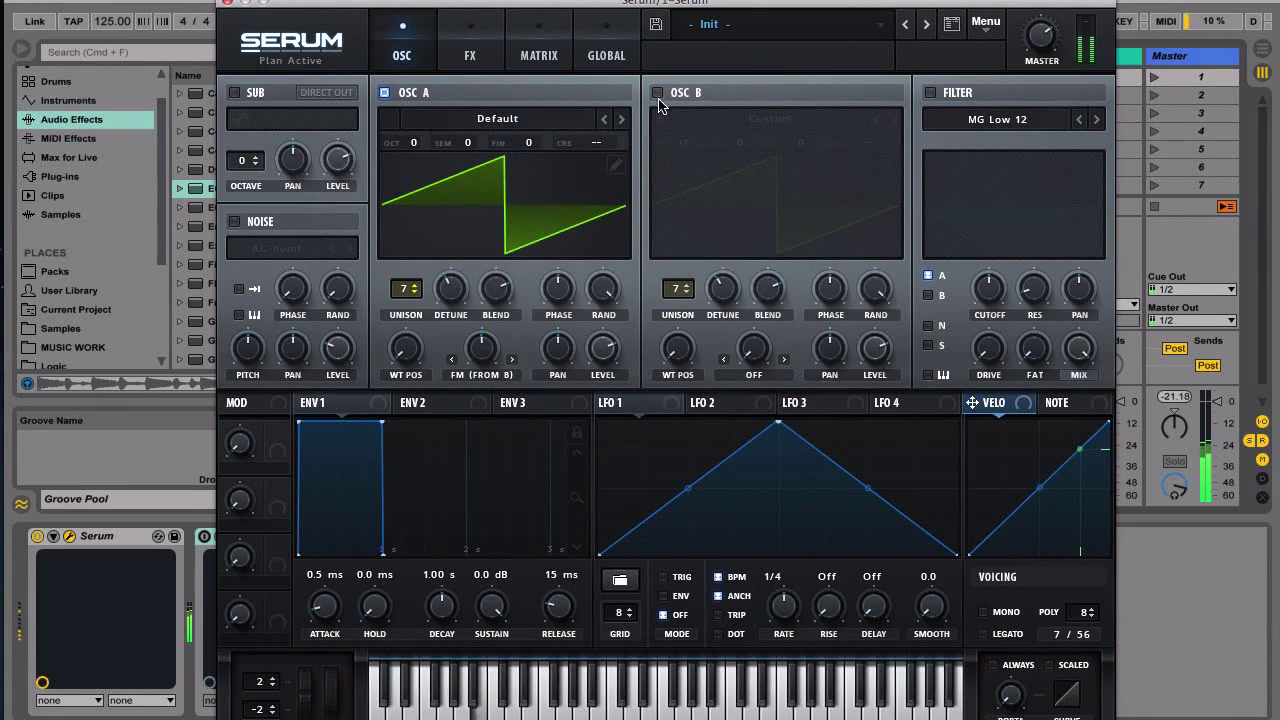
click(657, 93)
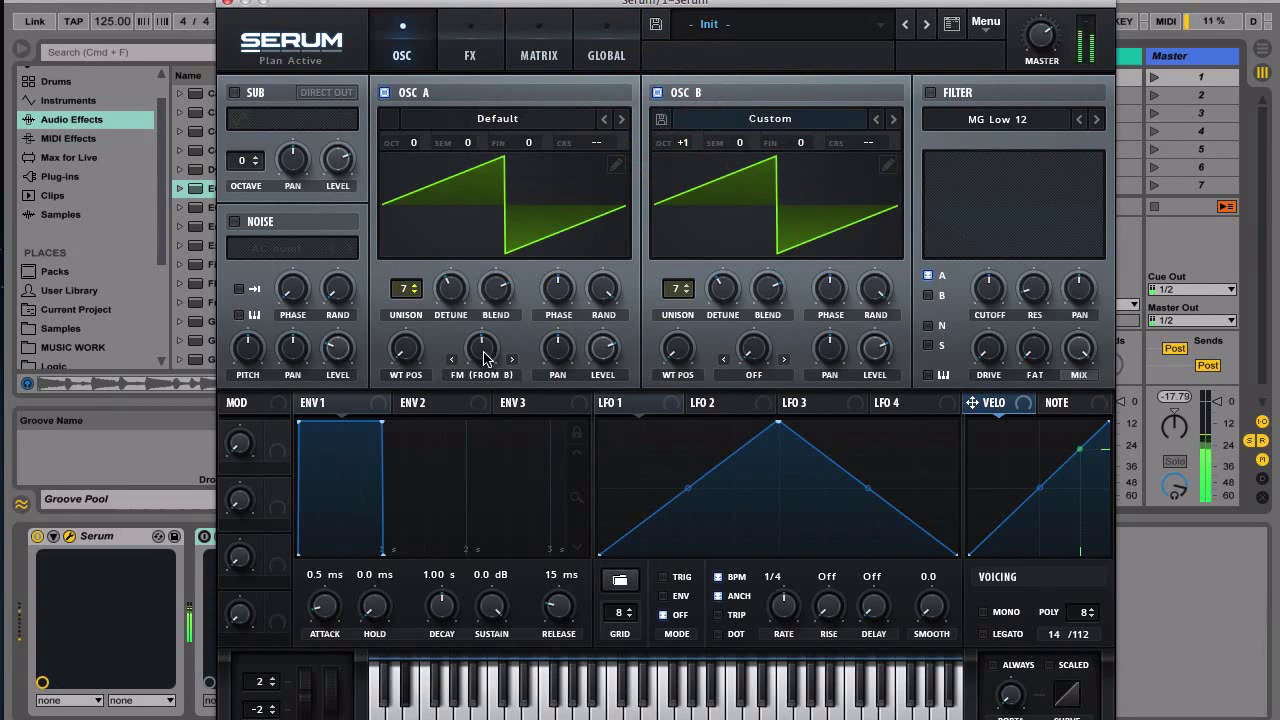
click(522, 582)
drag(522, 584, 477, 350)
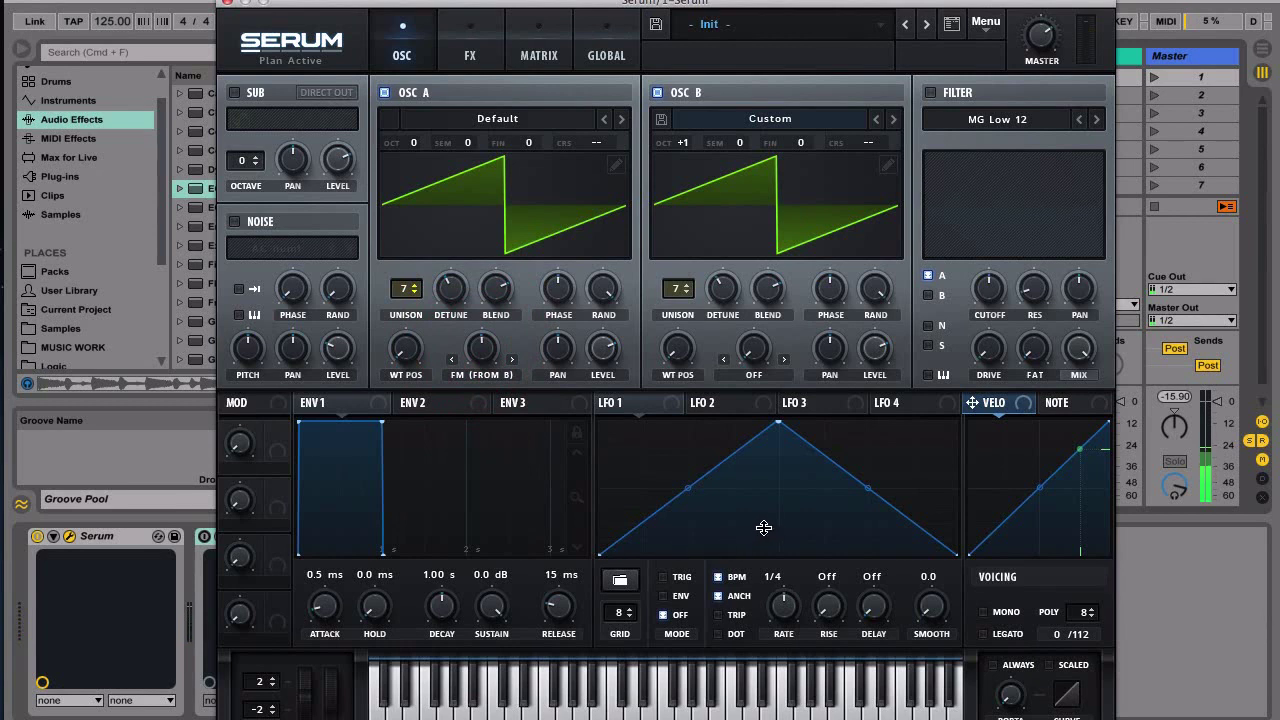
click(931, 296)
- Enable the filter with cutoff at 8 Hz; give ENV 1 0 ms attack, 979 ms decay, no sustain
click(930, 91)
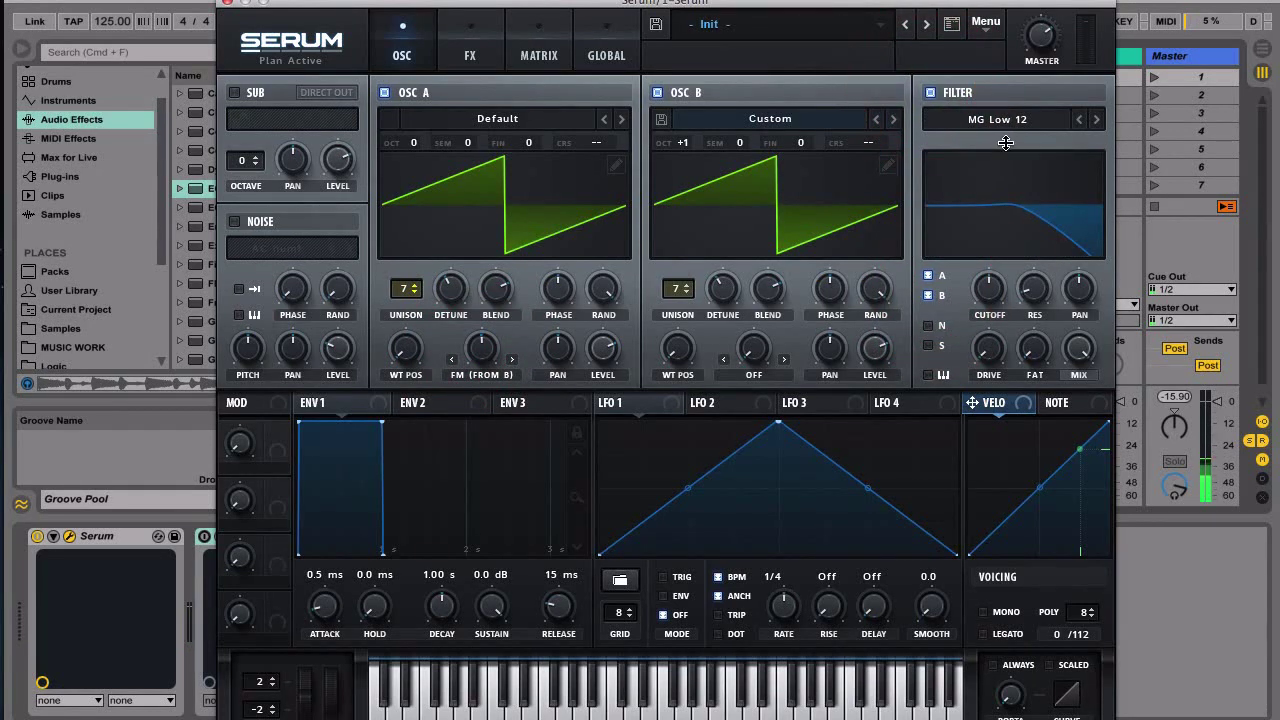
drag(991, 290, 988, 448)
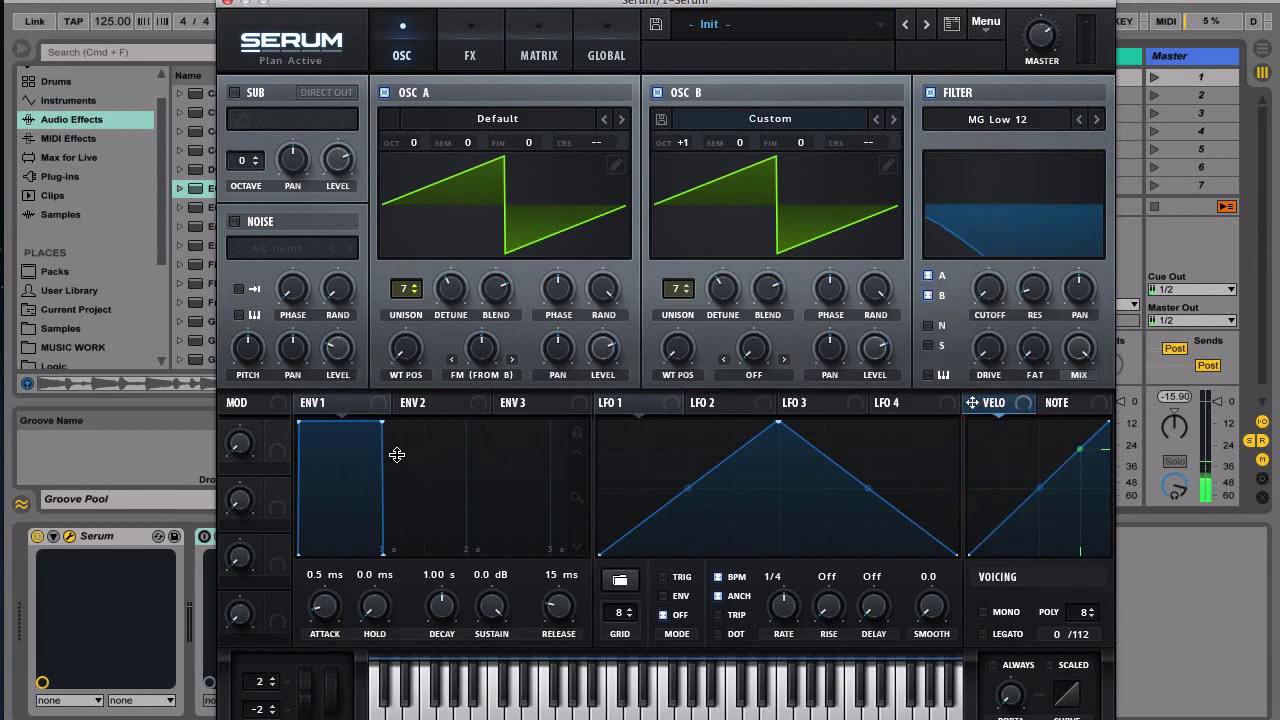
drag(380, 426, 362, 598)
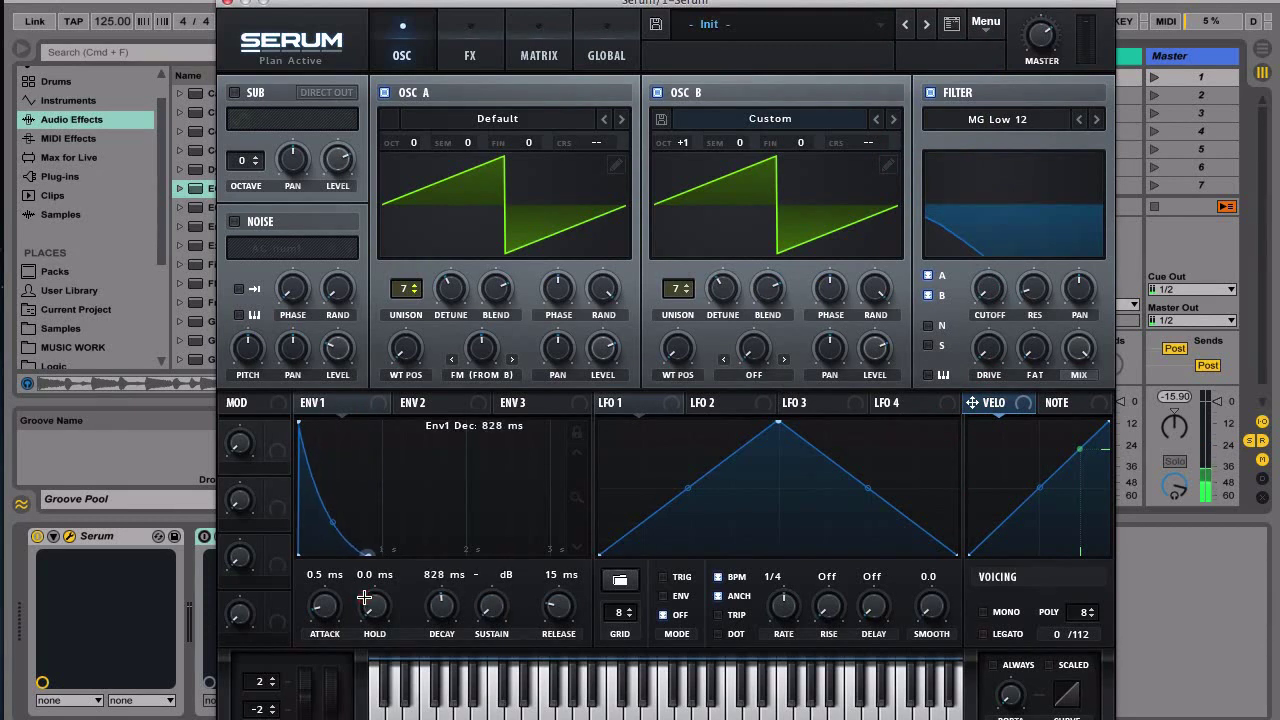
drag(438, 608, 434, 605)
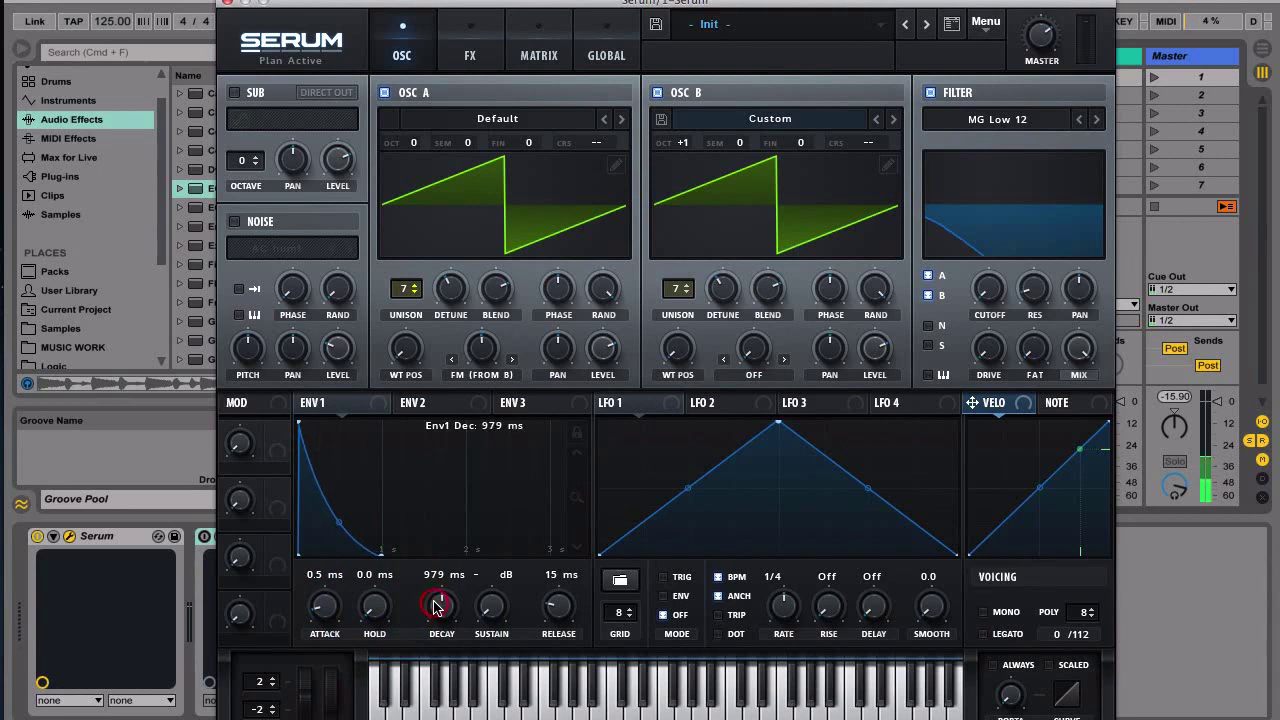
drag(336, 523, 334, 541)
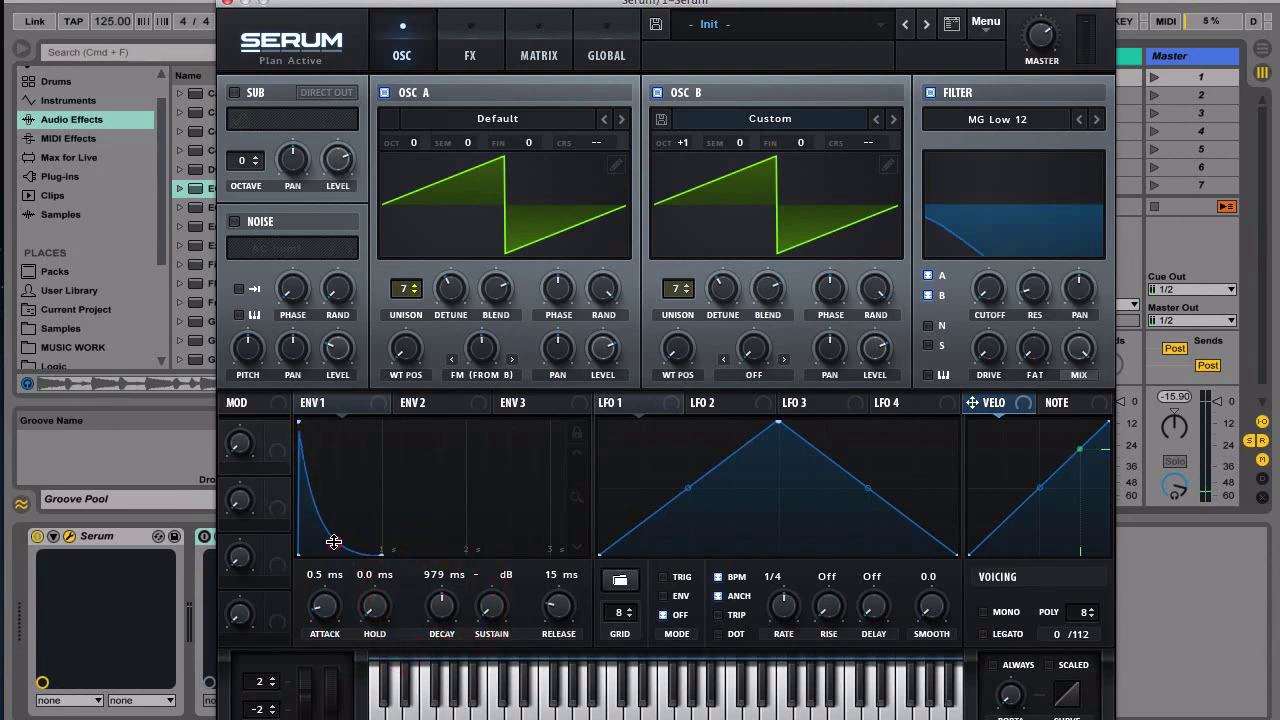
drag(324, 606, 345, 658)
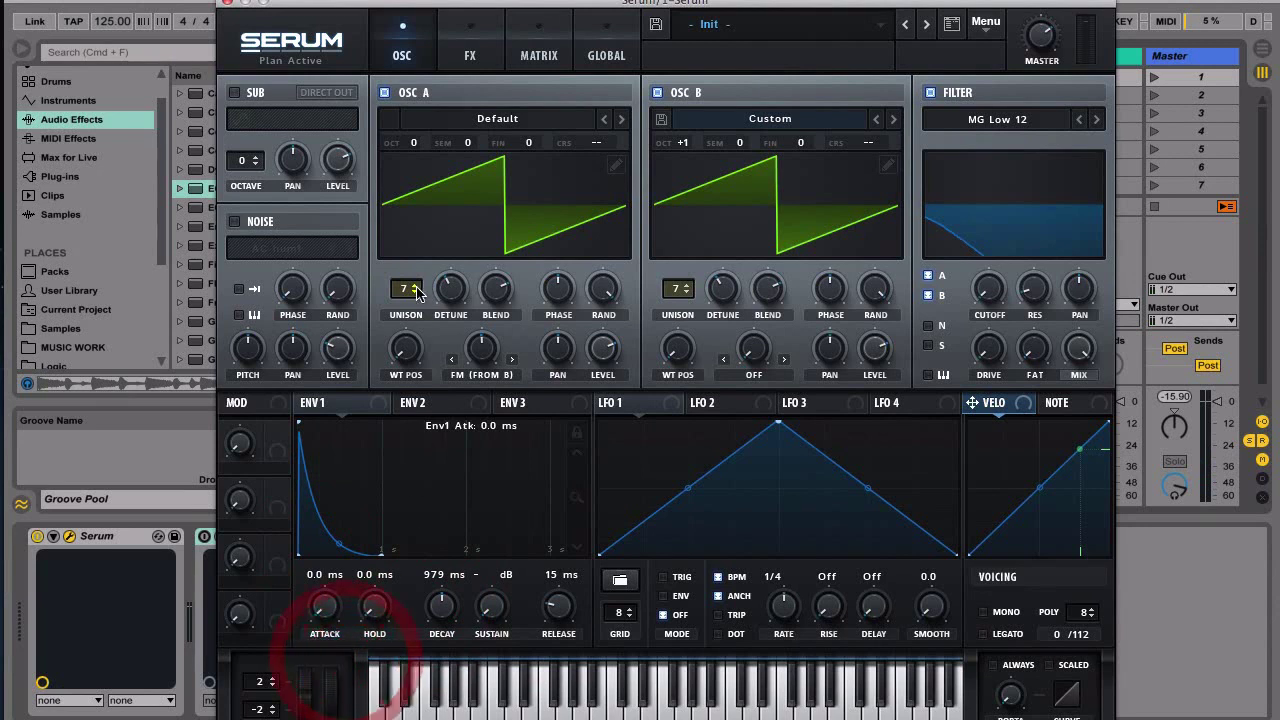
- Route ENV 1 to filter cutoff, resonance, drive and Fat, then reduce its resonance amount to 10
drag(303, 405, 988, 289)
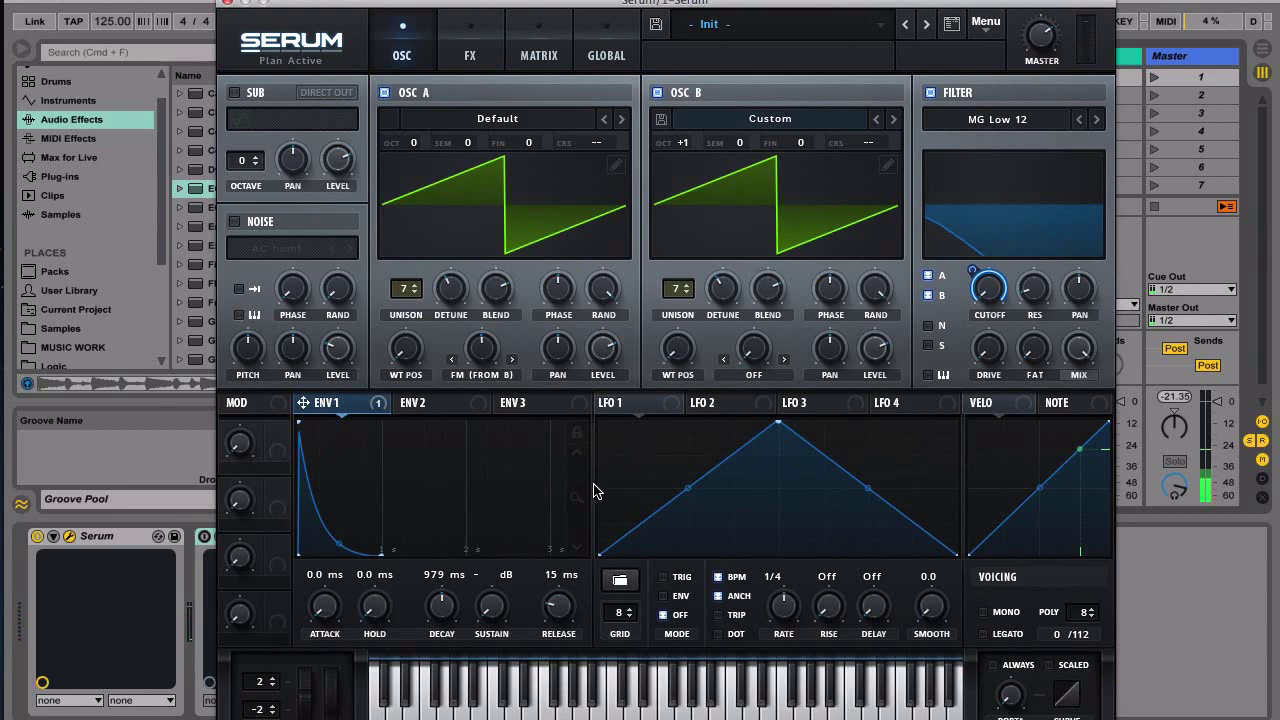
drag(303, 402, 1016, 335)
drag(303, 402, 986, 386)
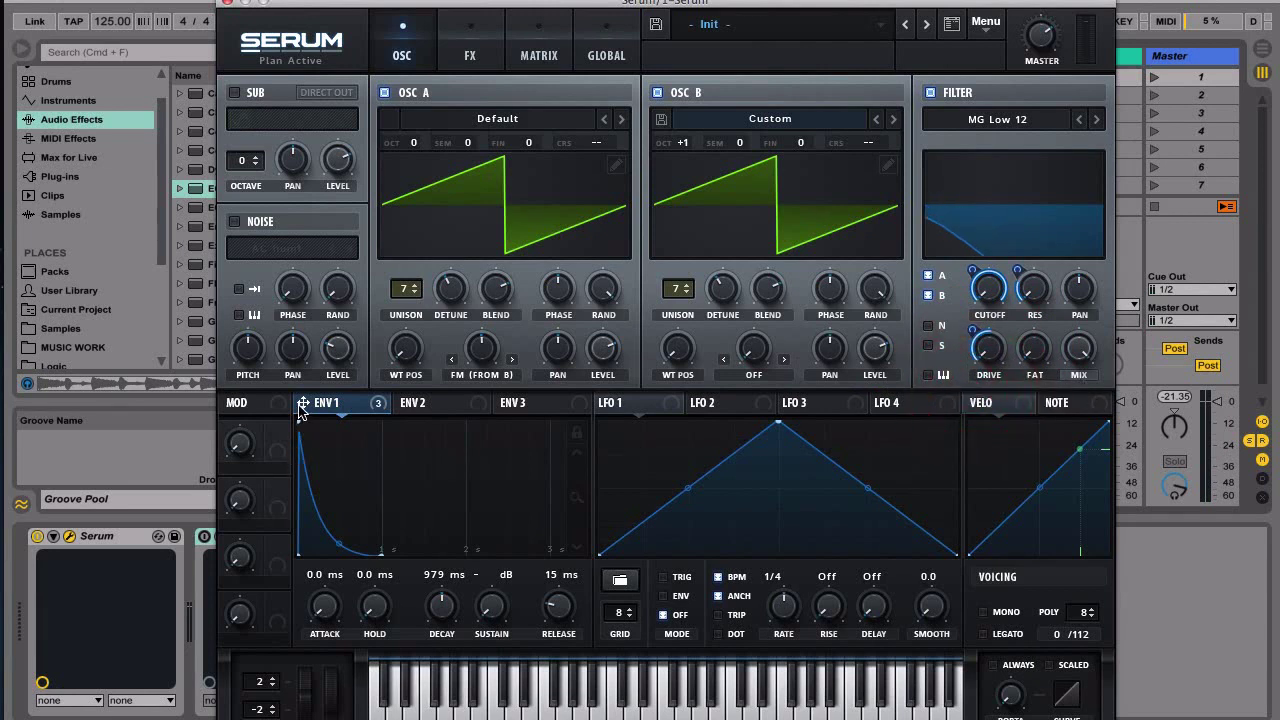
drag(302, 410, 1026, 404)
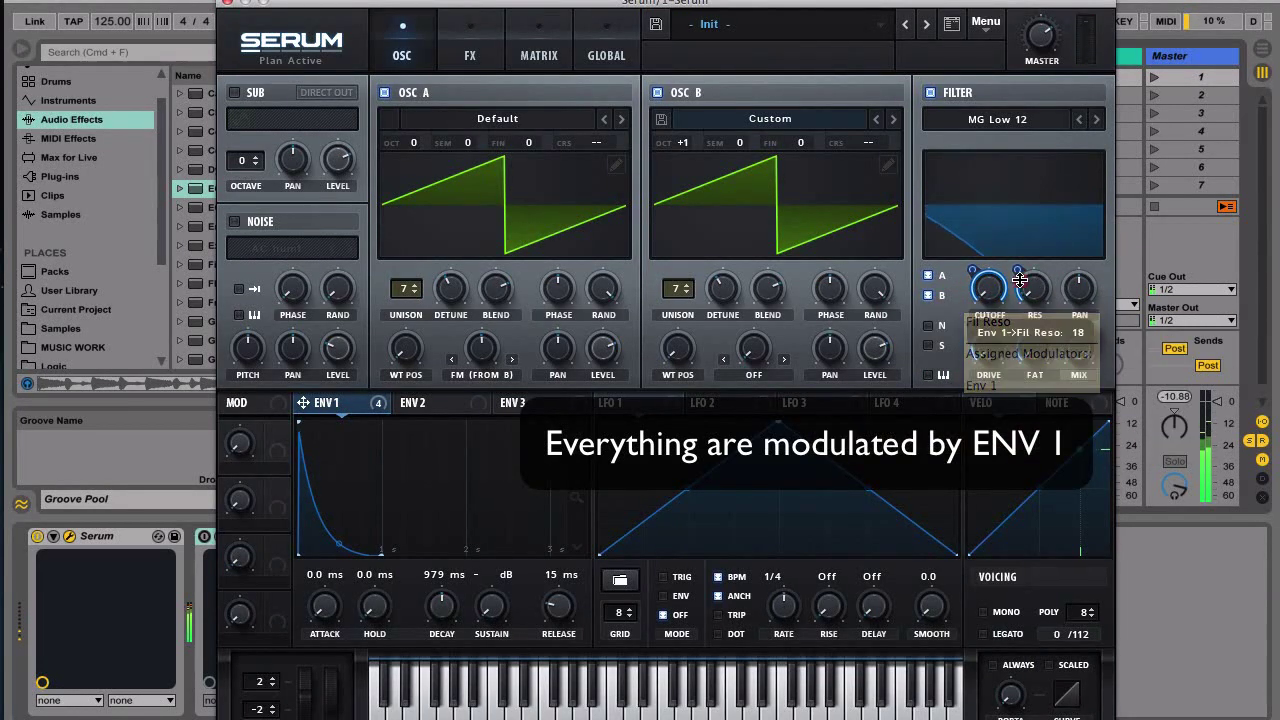
drag(1020, 282, 1020, 289)
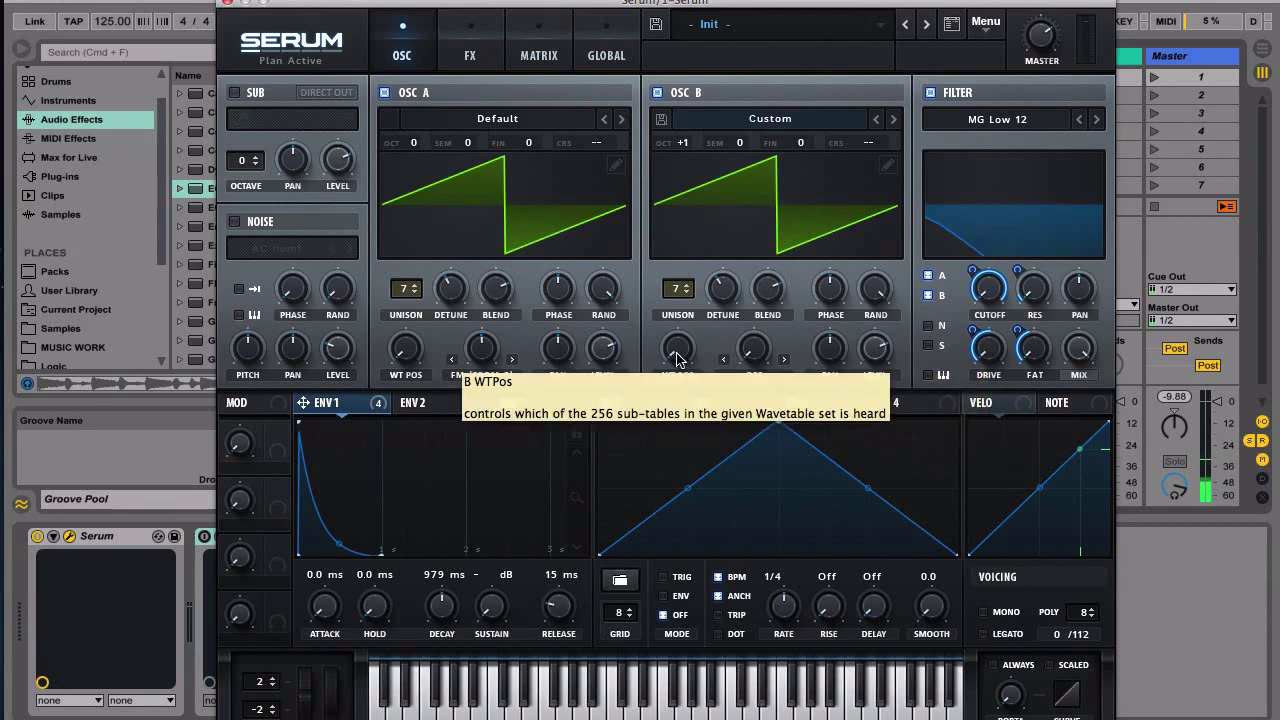
- Load the Analog Basic Shapes wavetable into OSC B and set WT POS to 3 (triangle)
click(762, 120)
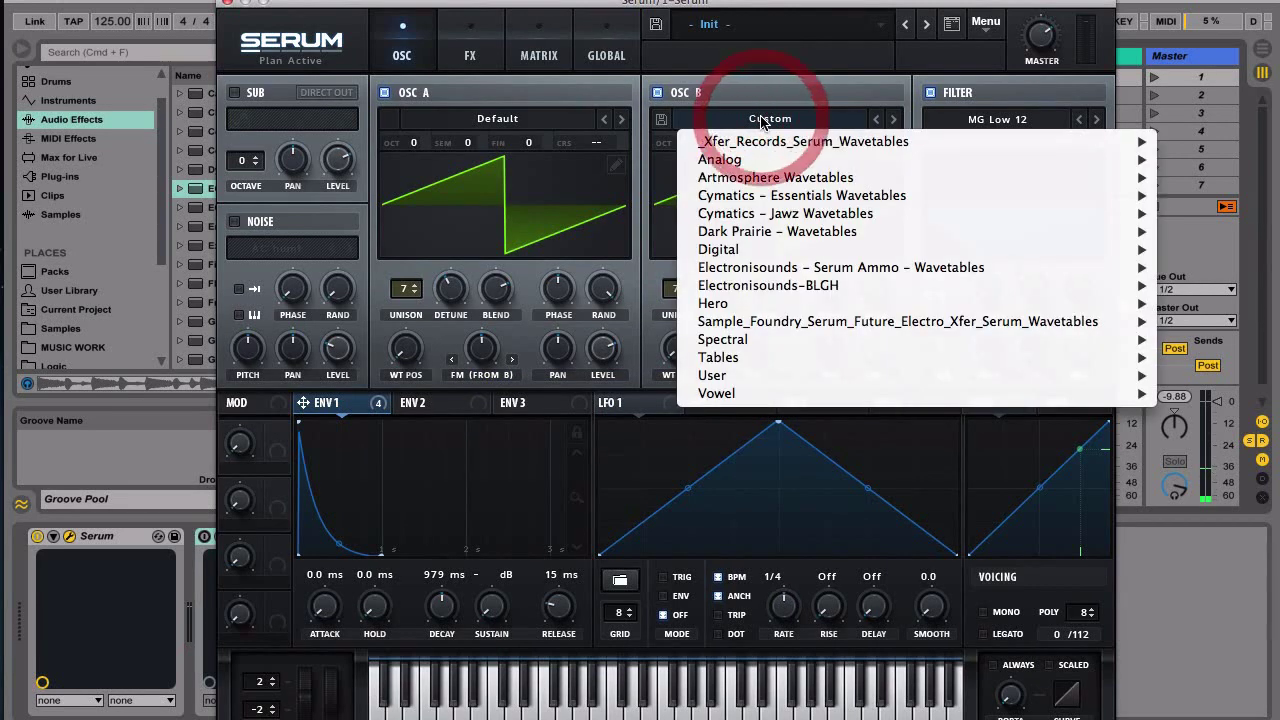
mouse_move(754, 163)
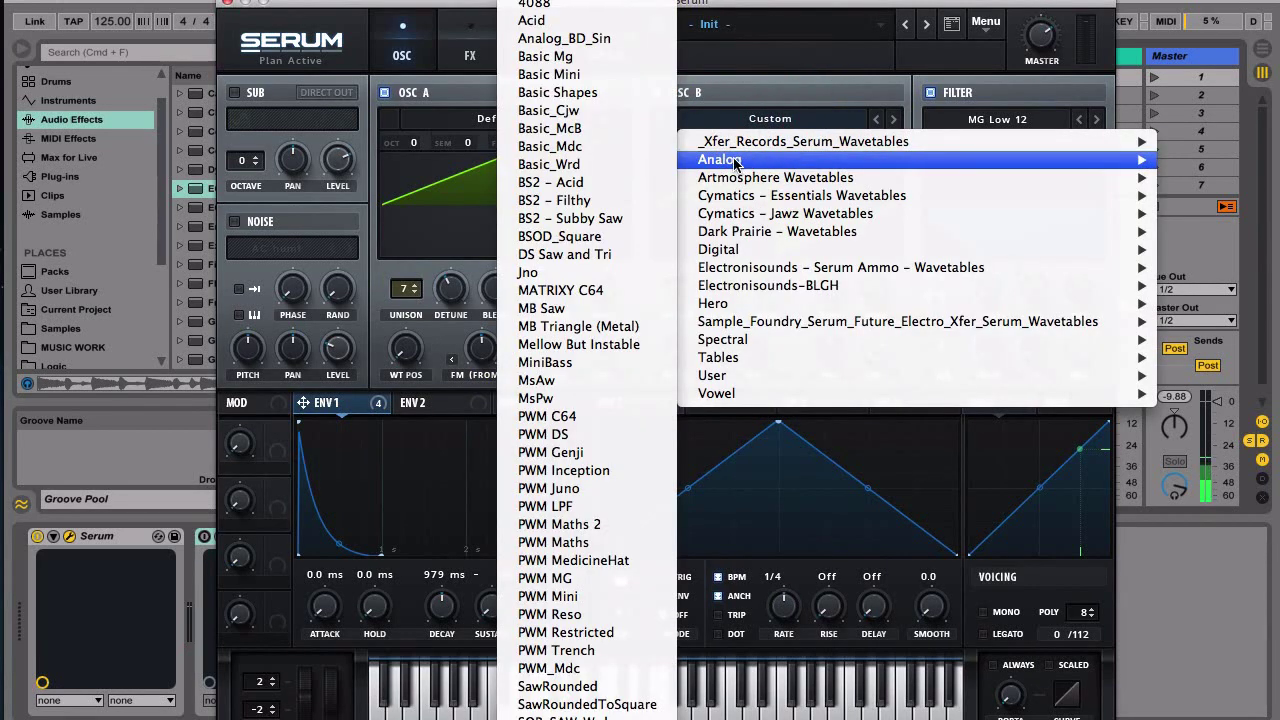
click(548, 92)
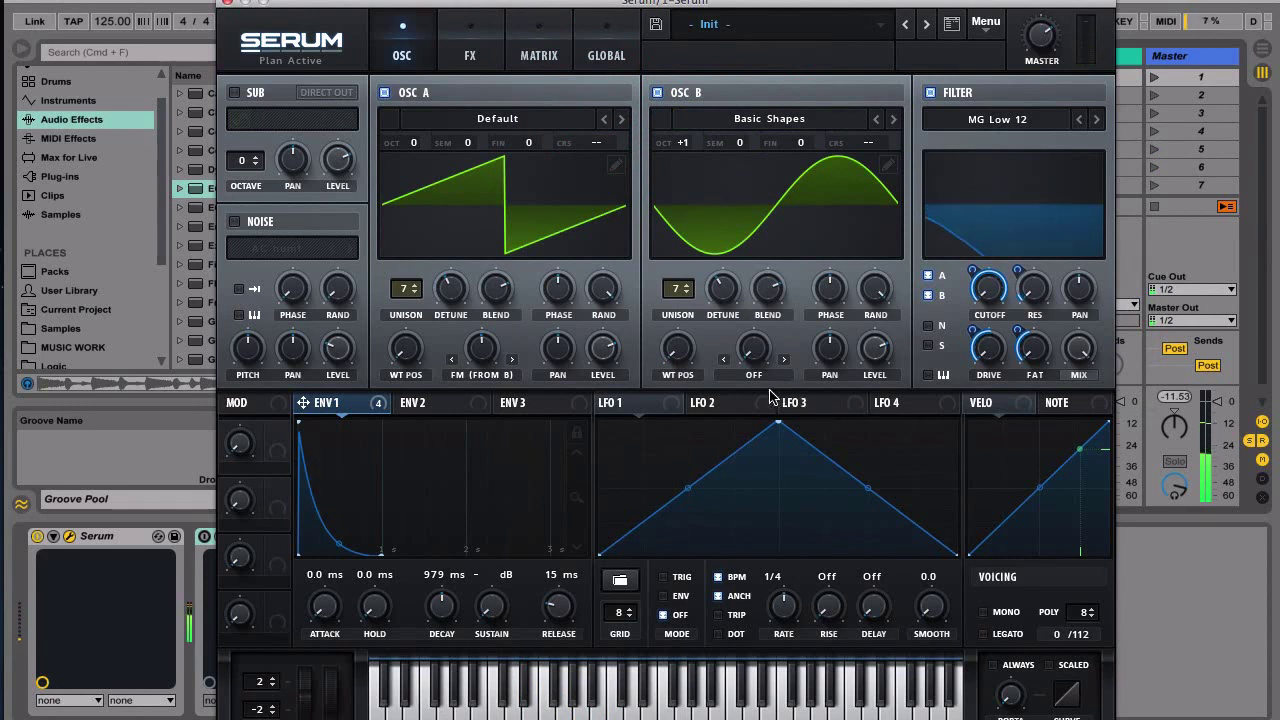
mouse_move(676, 345)
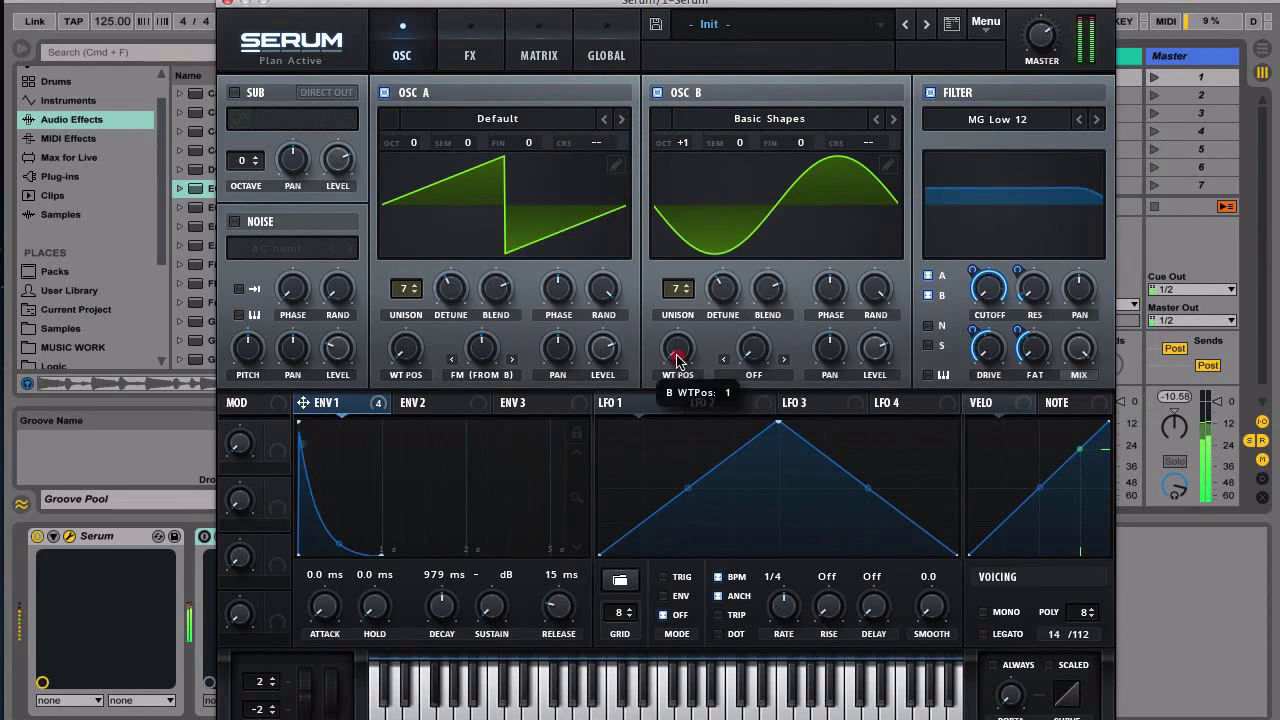
drag(676, 345, 671, 318)
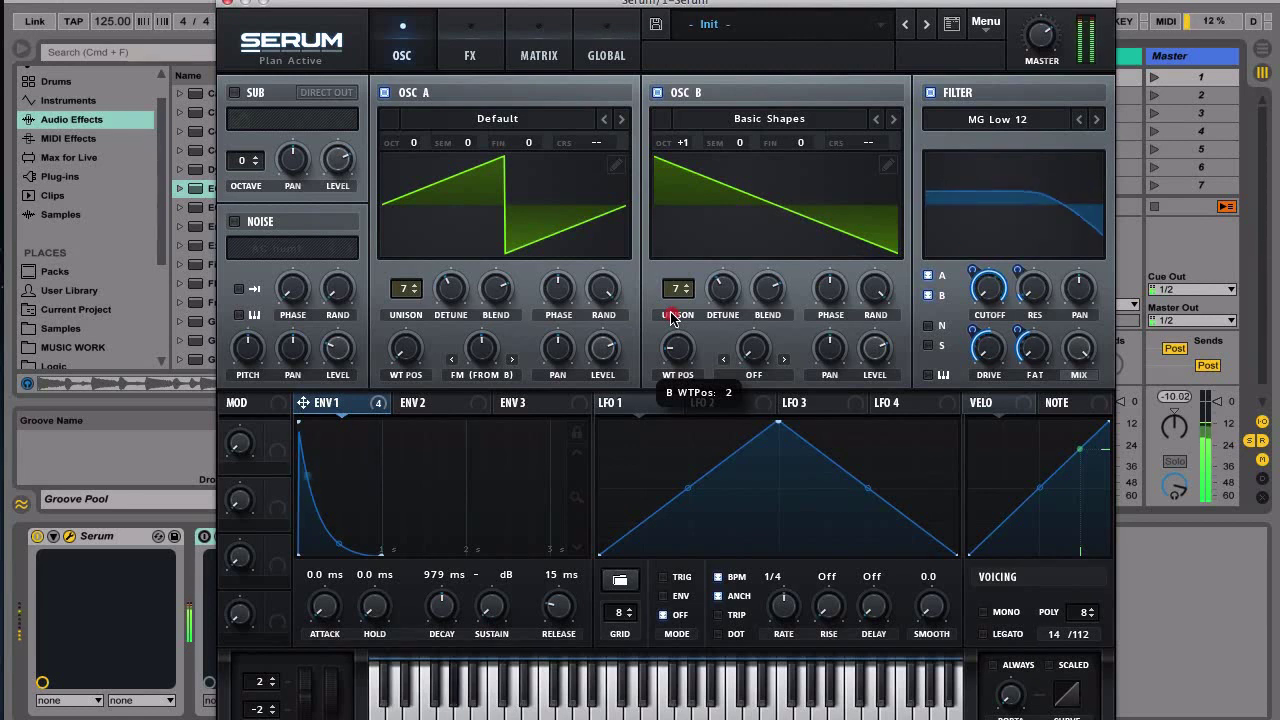
drag(672, 290, 668, 273)
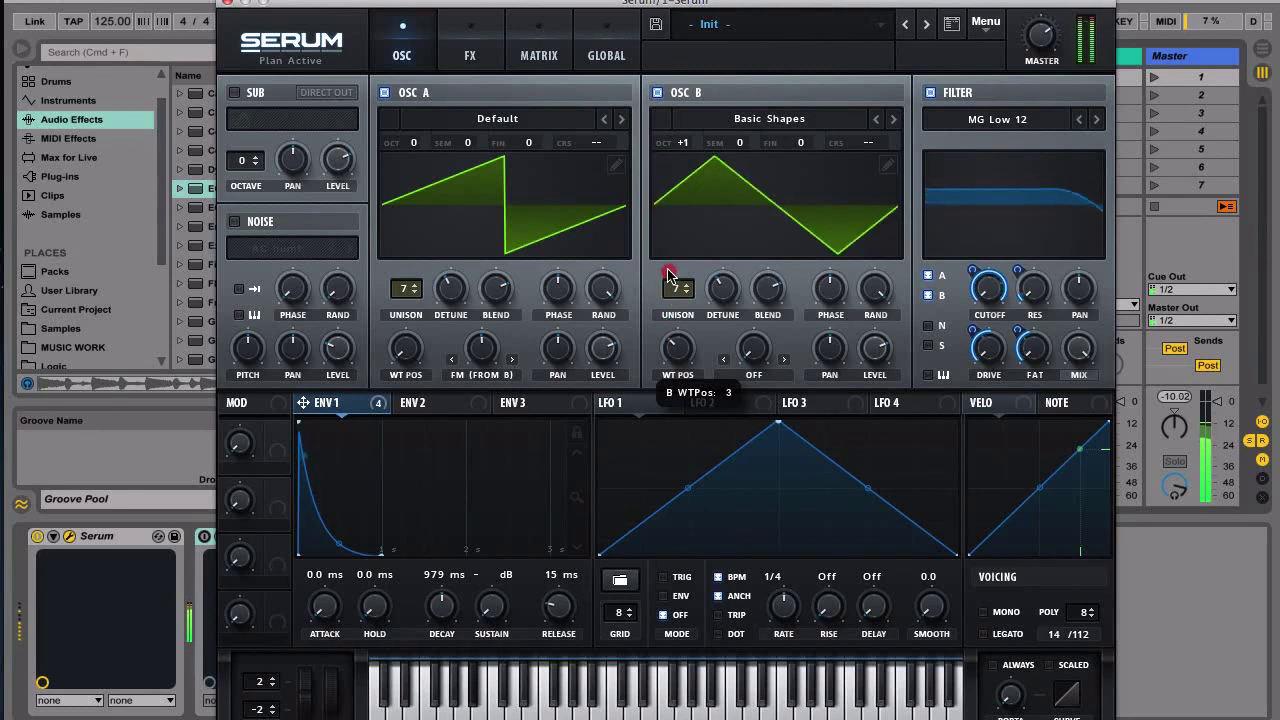
- Audition OSC B's square and pulse positions, then return its WT POS to 1 for a sine
drag(668, 273, 668, 240)
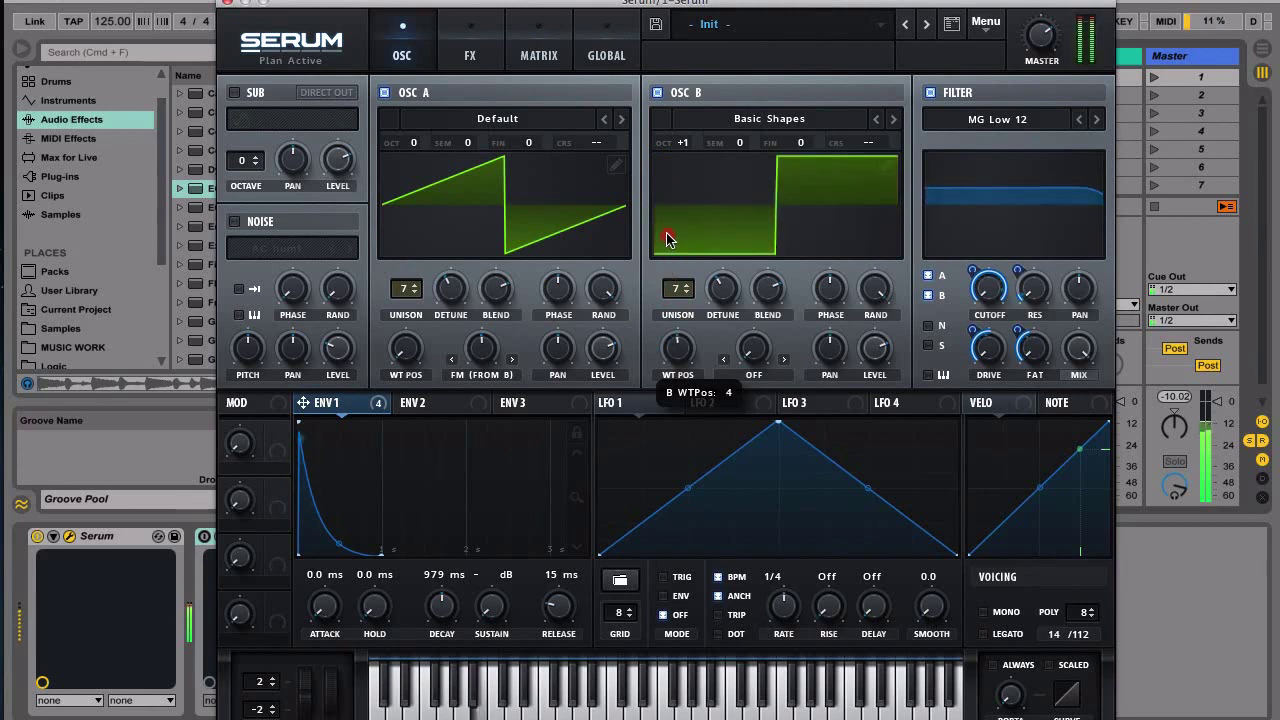
drag(668, 240, 668, 207)
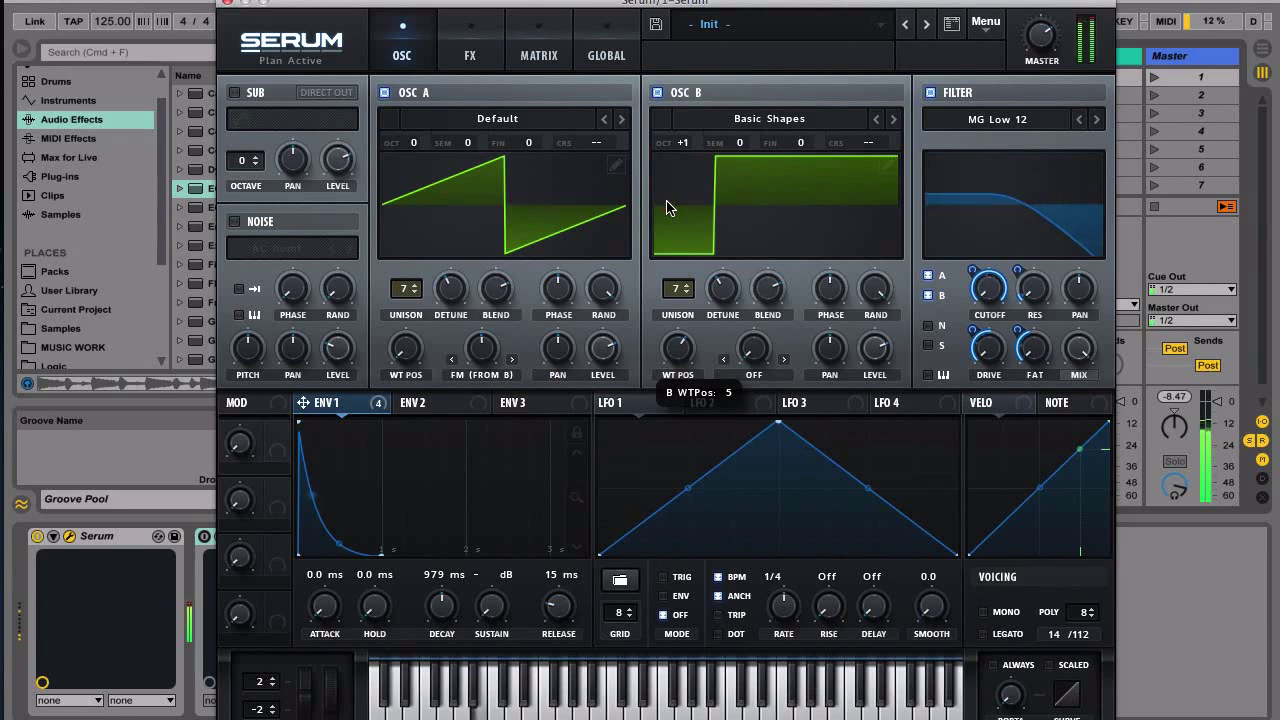
click(657, 92)
click(657, 92)
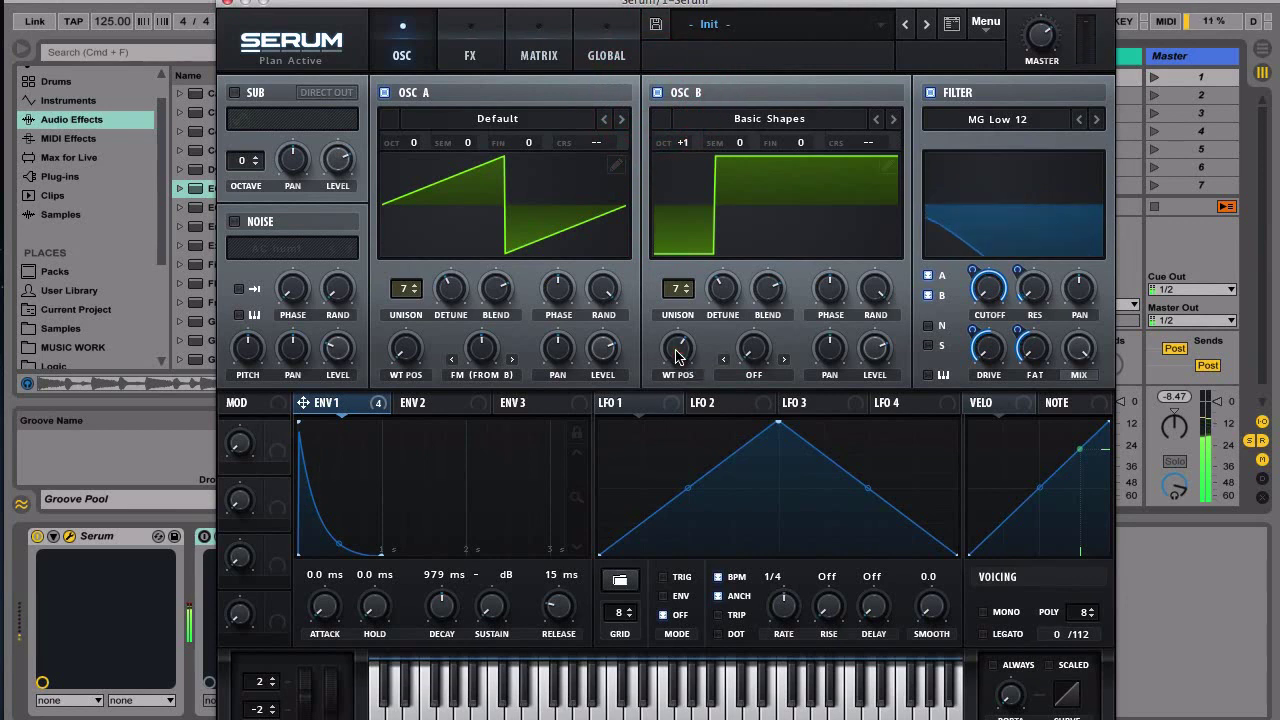
mouse_move(675, 335)
drag(675, 335, 677, 451)
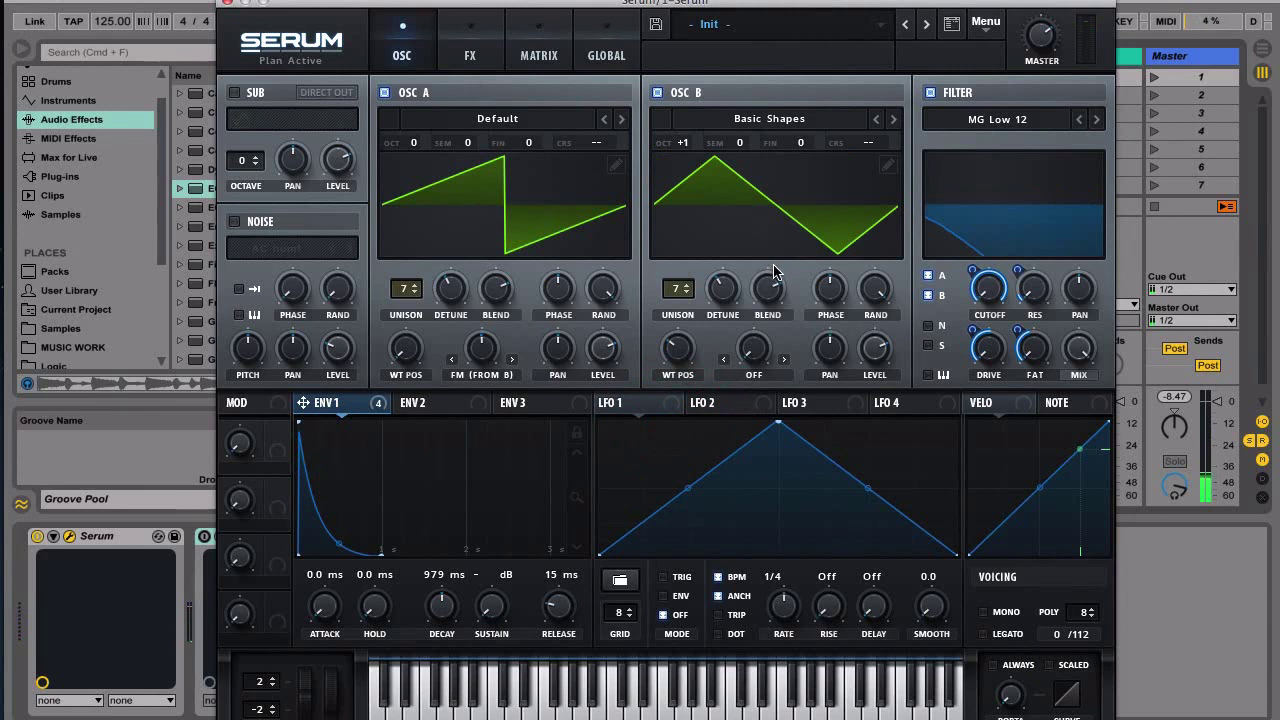
drag(677, 362, 687, 424)
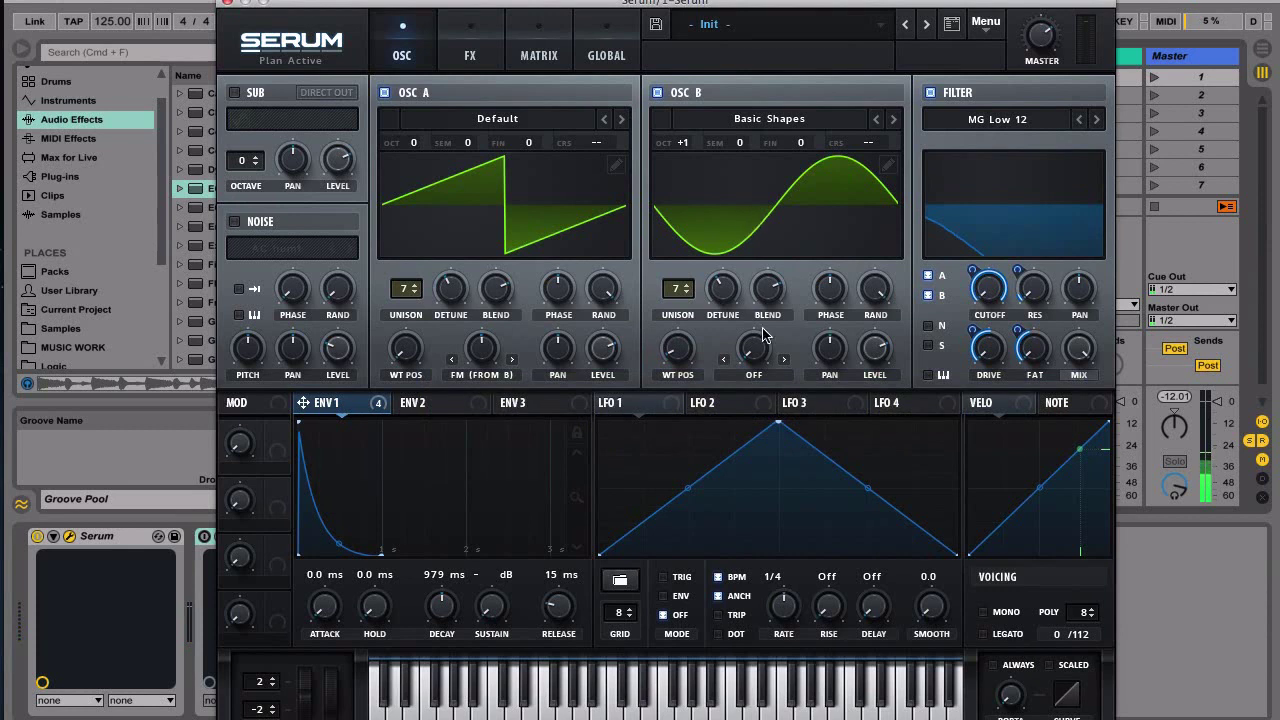
- Set OSC B's warp to Sync (No Window) at about 2.5% and shift its phase
click(753, 378)
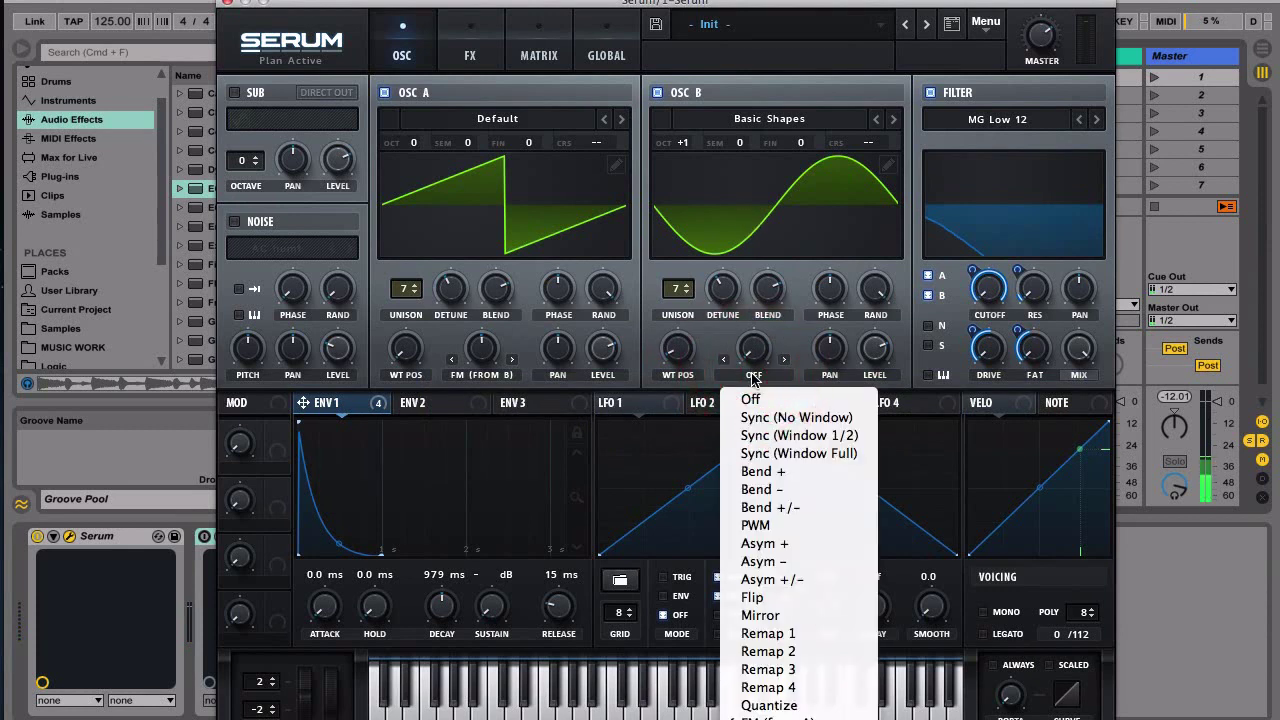
click(766, 418)
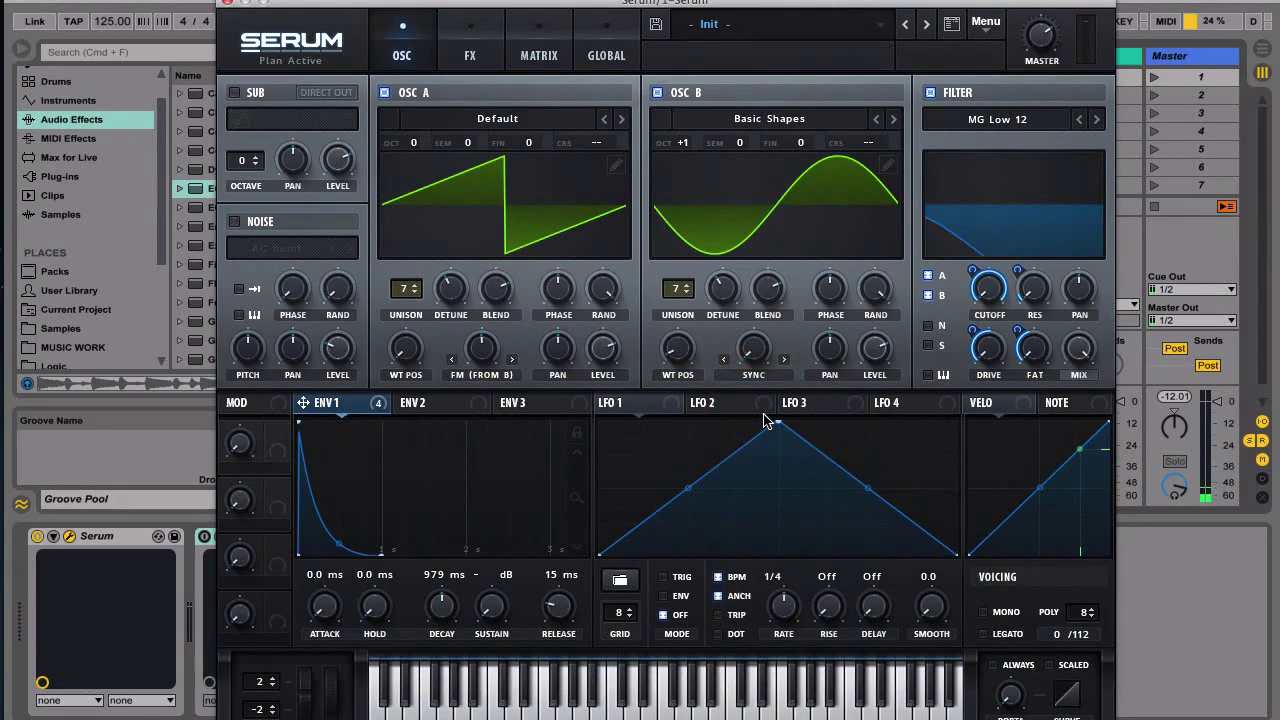
drag(753, 358, 749, 241)
click(745, 352)
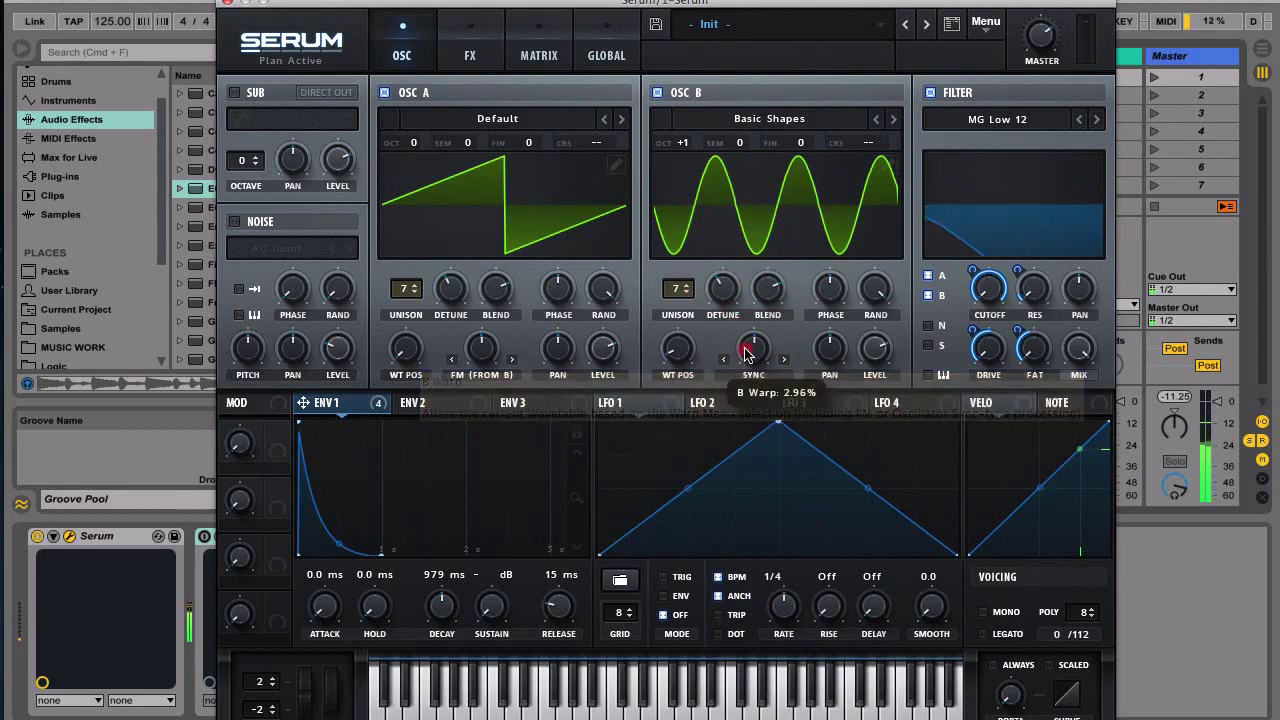
drag(745, 352, 747, 358)
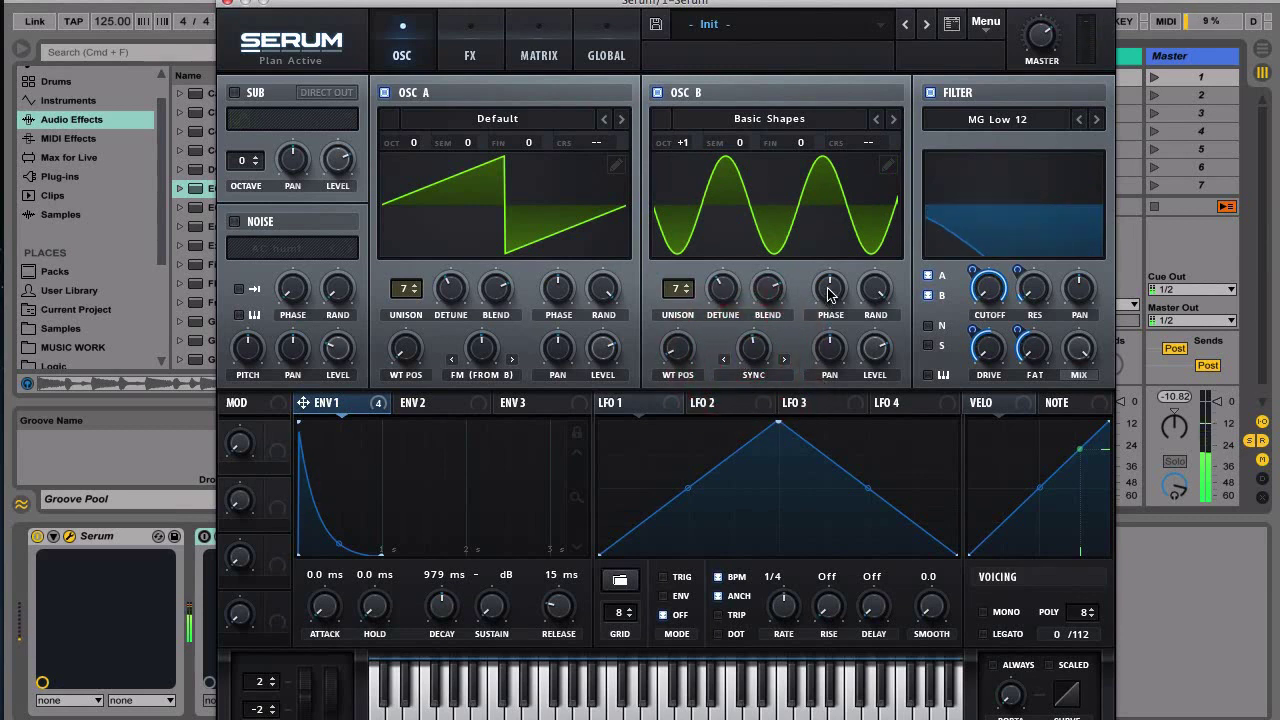
mouse_move(828, 293)
mouse_down()
mouse_move(818, 340)
mouse_move(818, 302)
mouse_up()
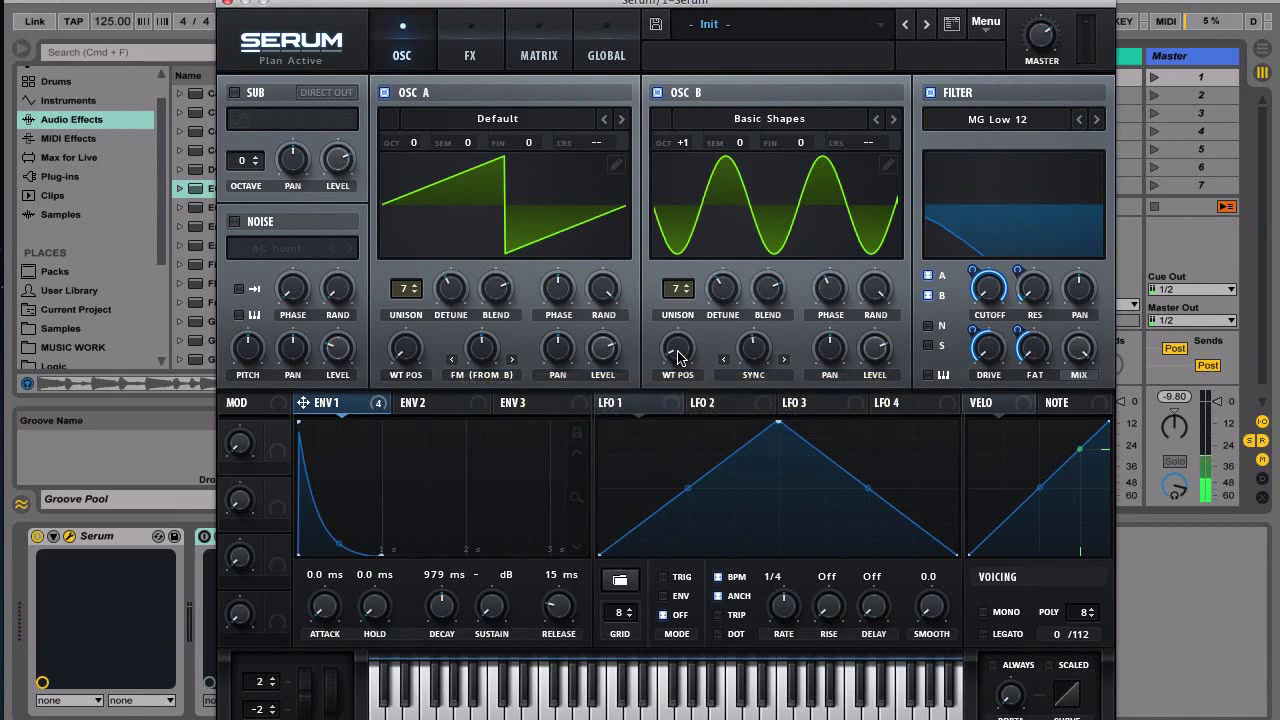
mouse_move(678, 357)
mouse_down()
mouse_move(689, 166)
mouse_move(688, 376)
mouse_up()
click(471, 58)
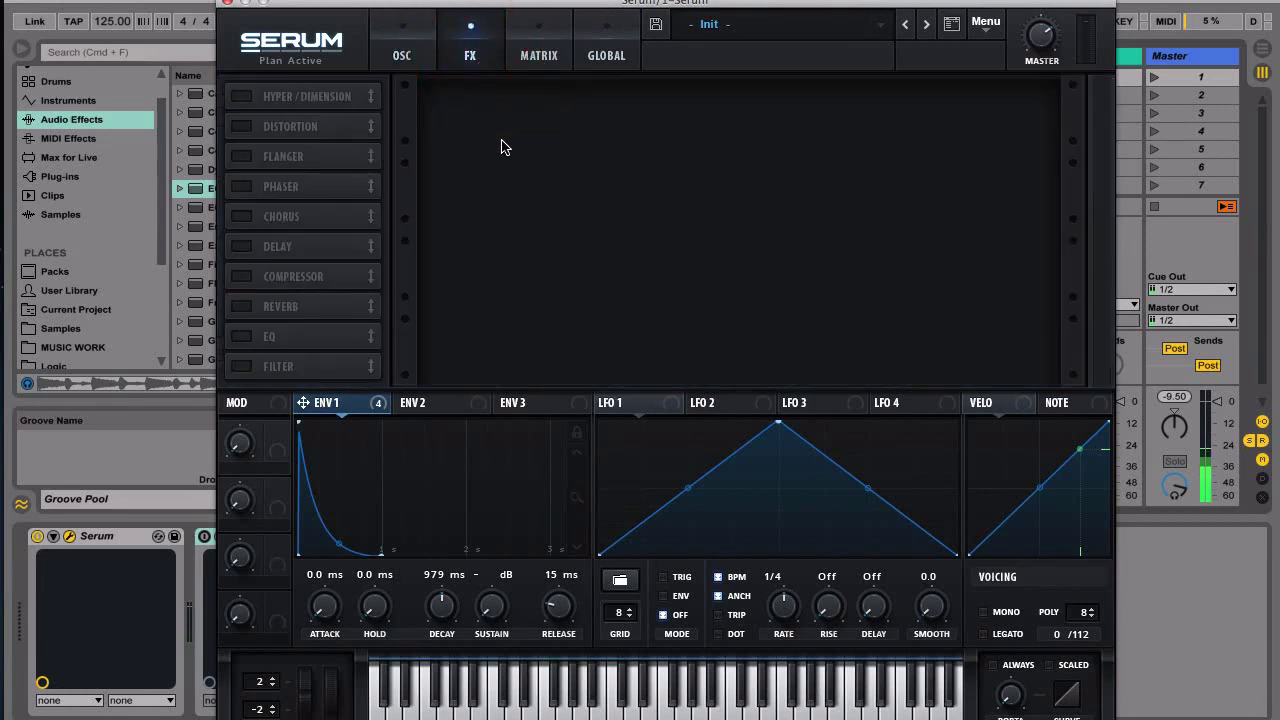
- Turn on the Distortion effect, adjust its drive, and assign ENV 1 to modulate the drive
click(241, 126)
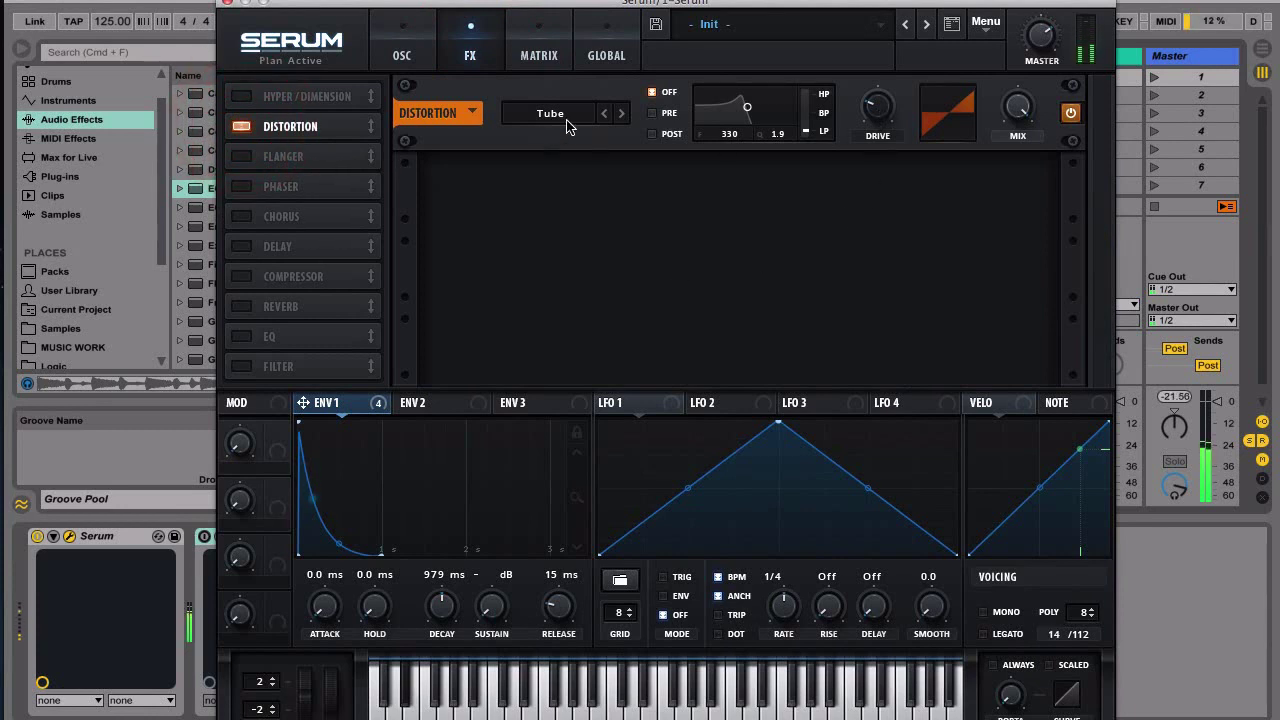
drag(877, 112, 862, 40)
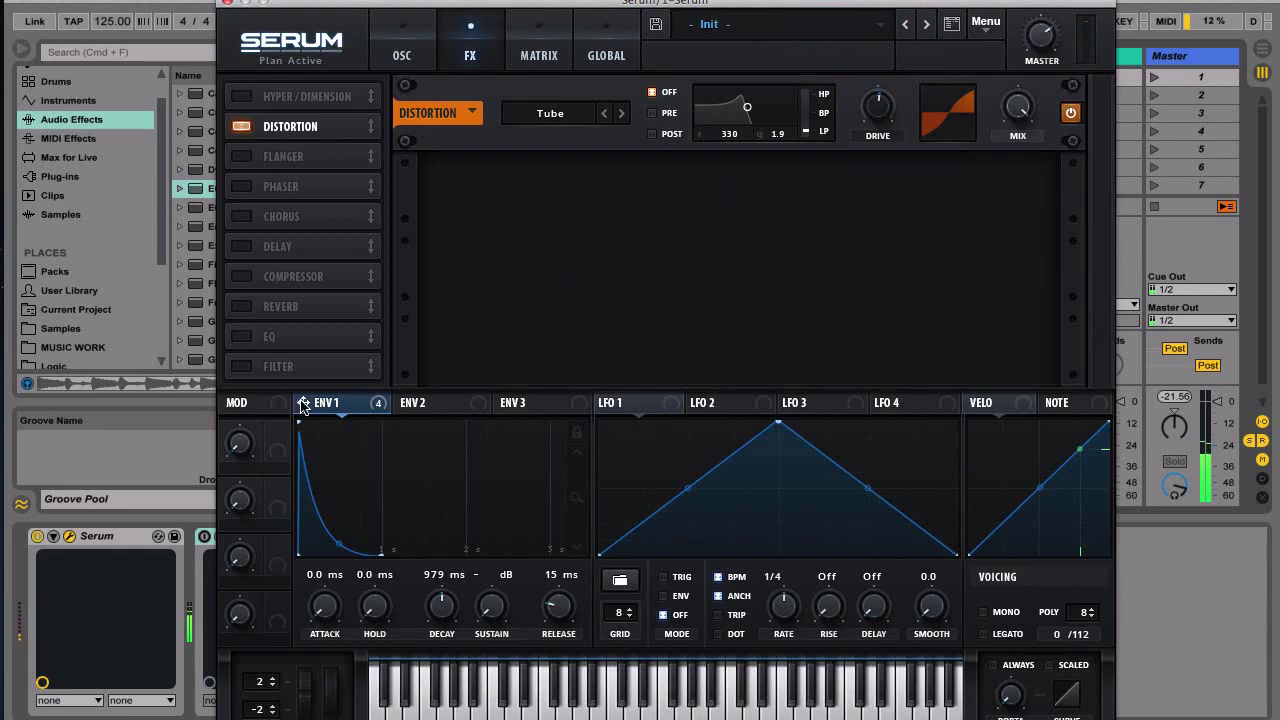
drag(870, 122, 871, 304)
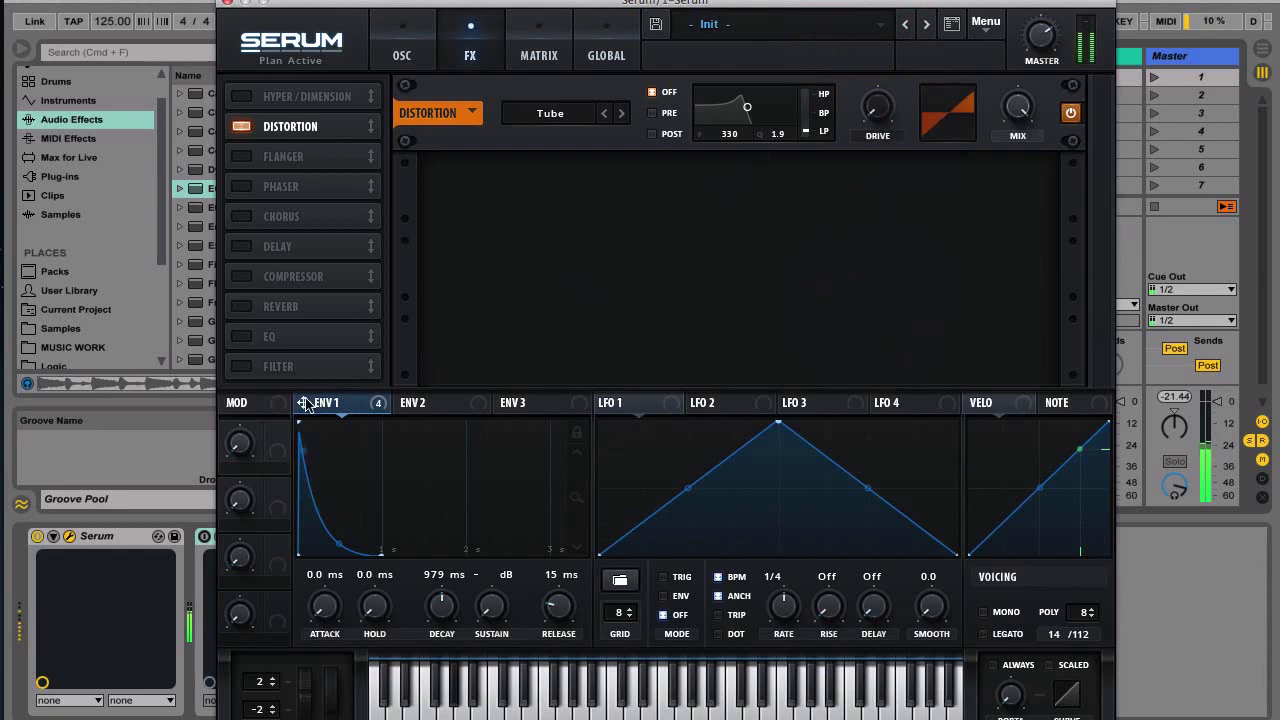
drag(303, 402, 877, 108)
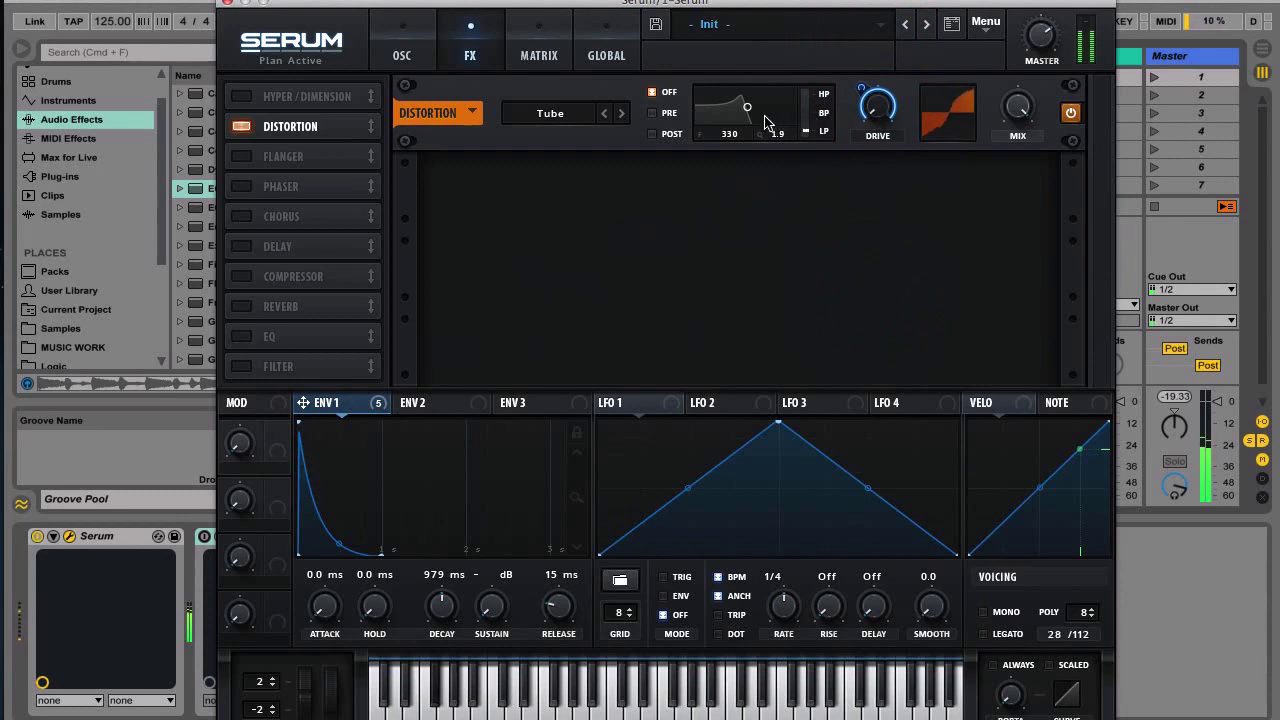
- Audition distortion types, choose Tube, and set ENV 1's drive modulation to 49
click(621, 114)
click(621, 114)
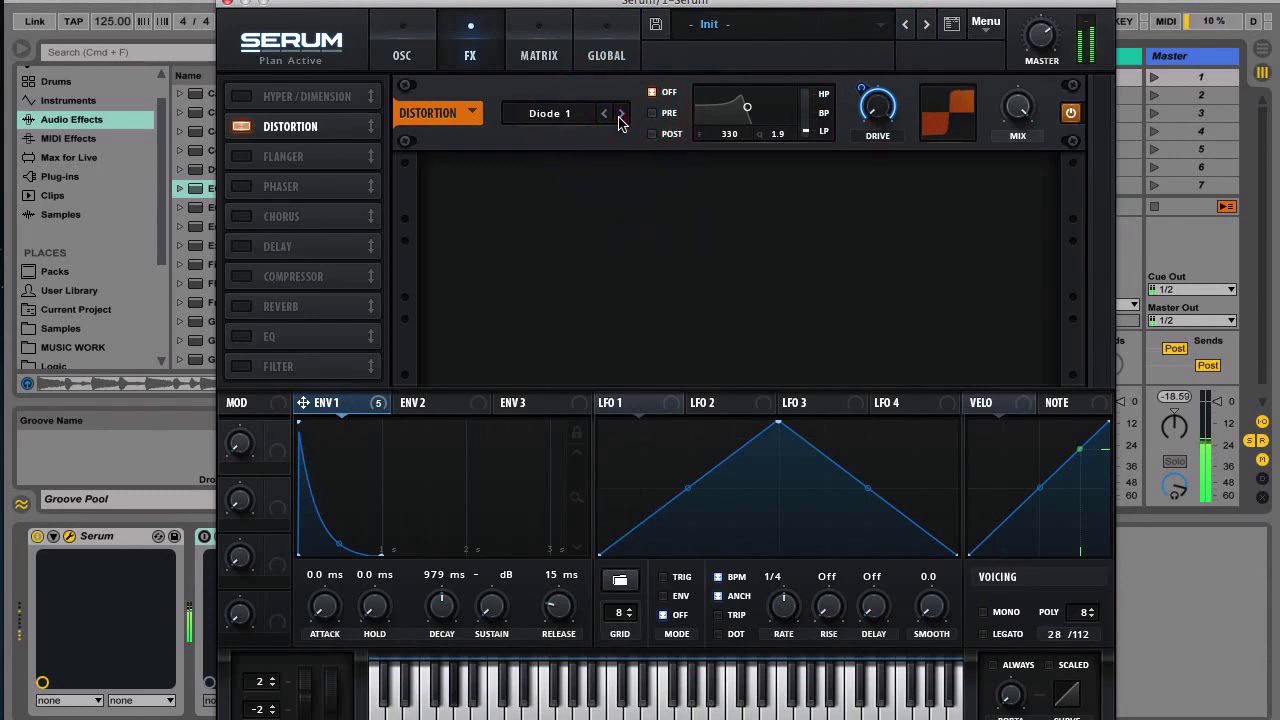
click(621, 114)
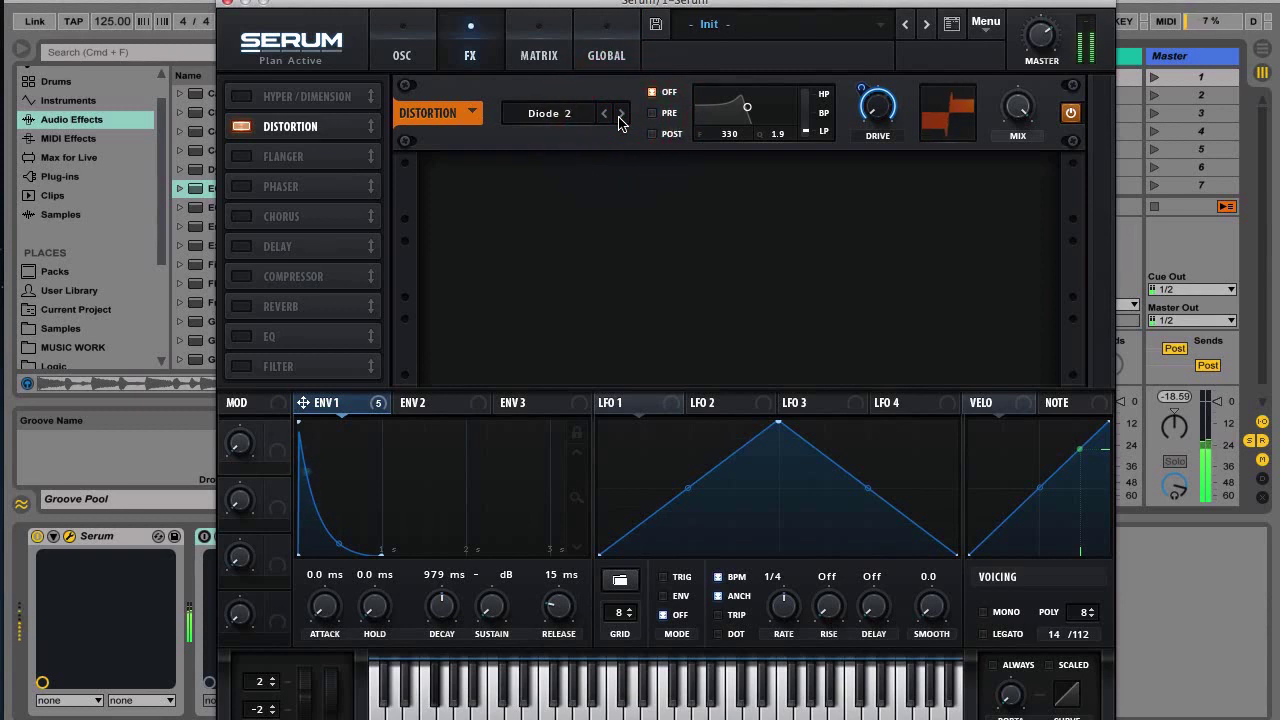
click(621, 114)
click(621, 114)
click(621, 114)
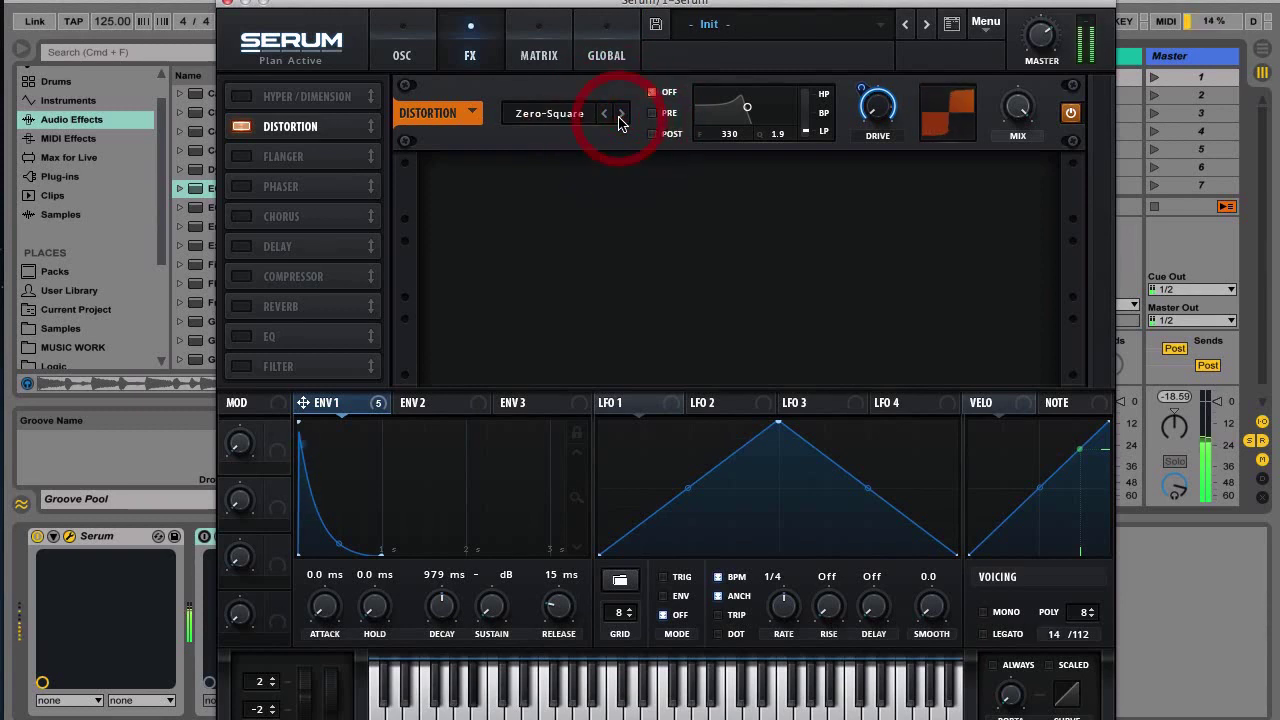
click(621, 114)
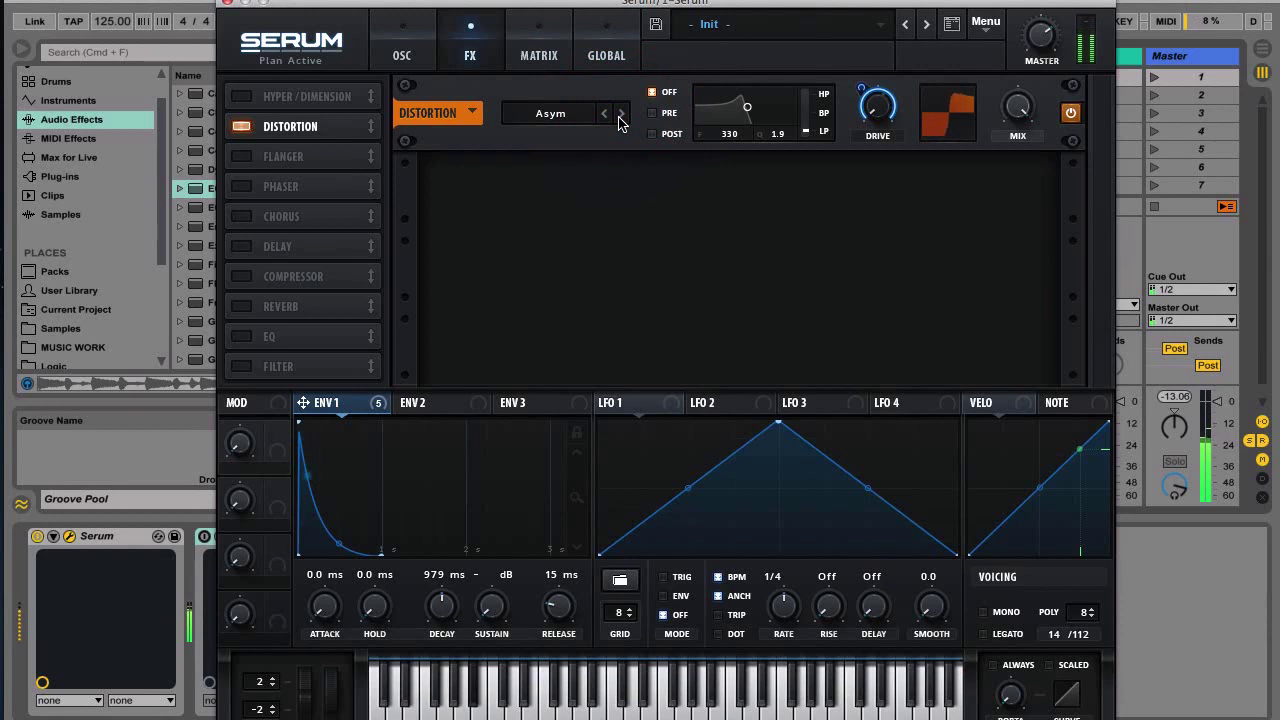
click(590, 115)
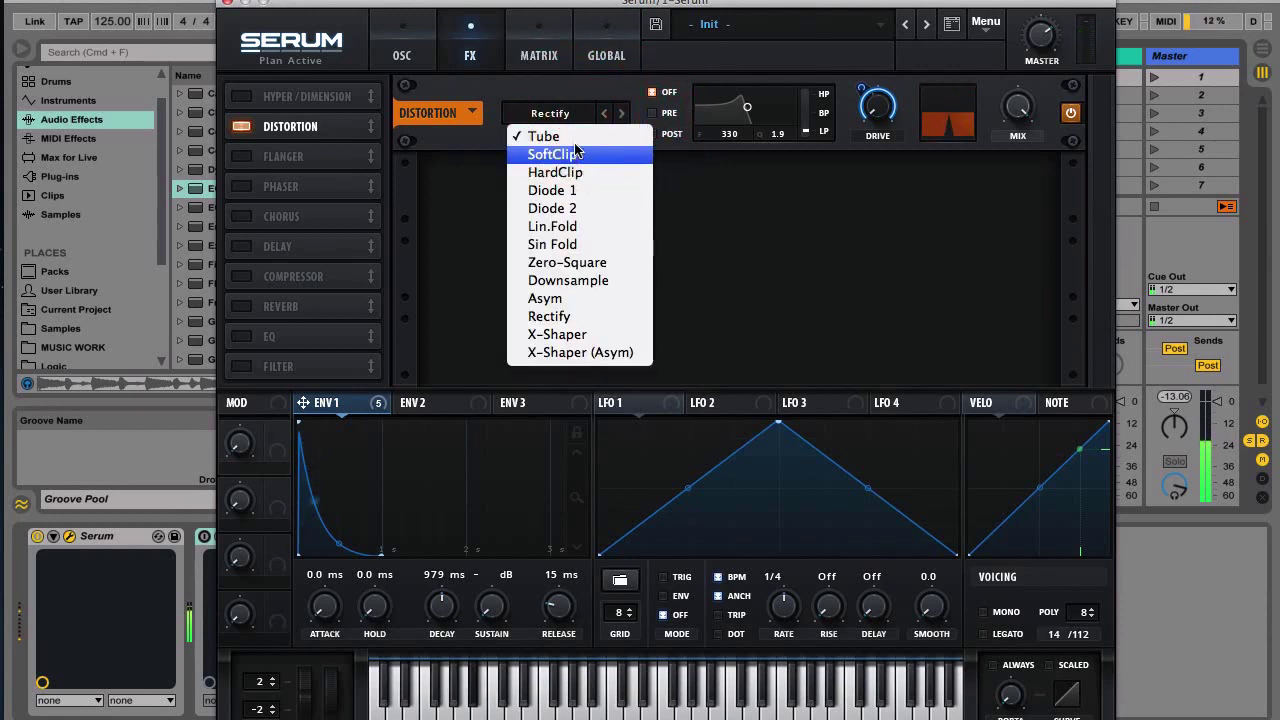
click(575, 138)
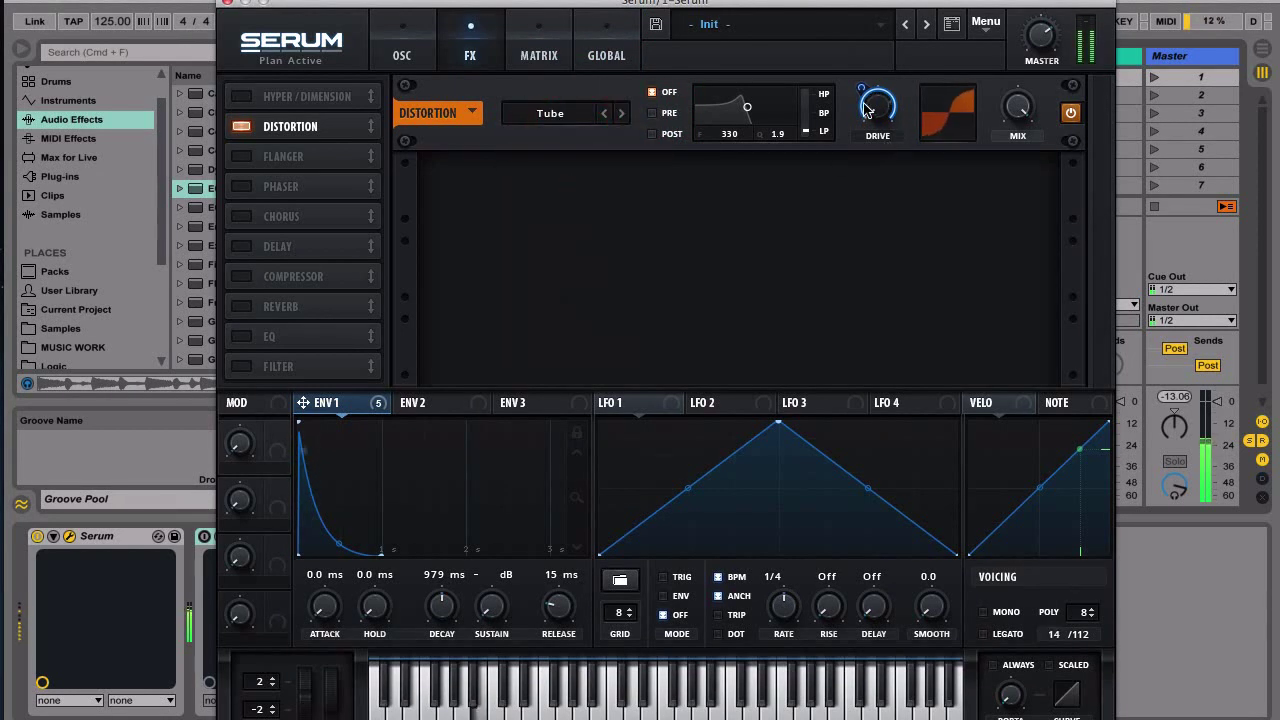
drag(857, 138, 857, 139)
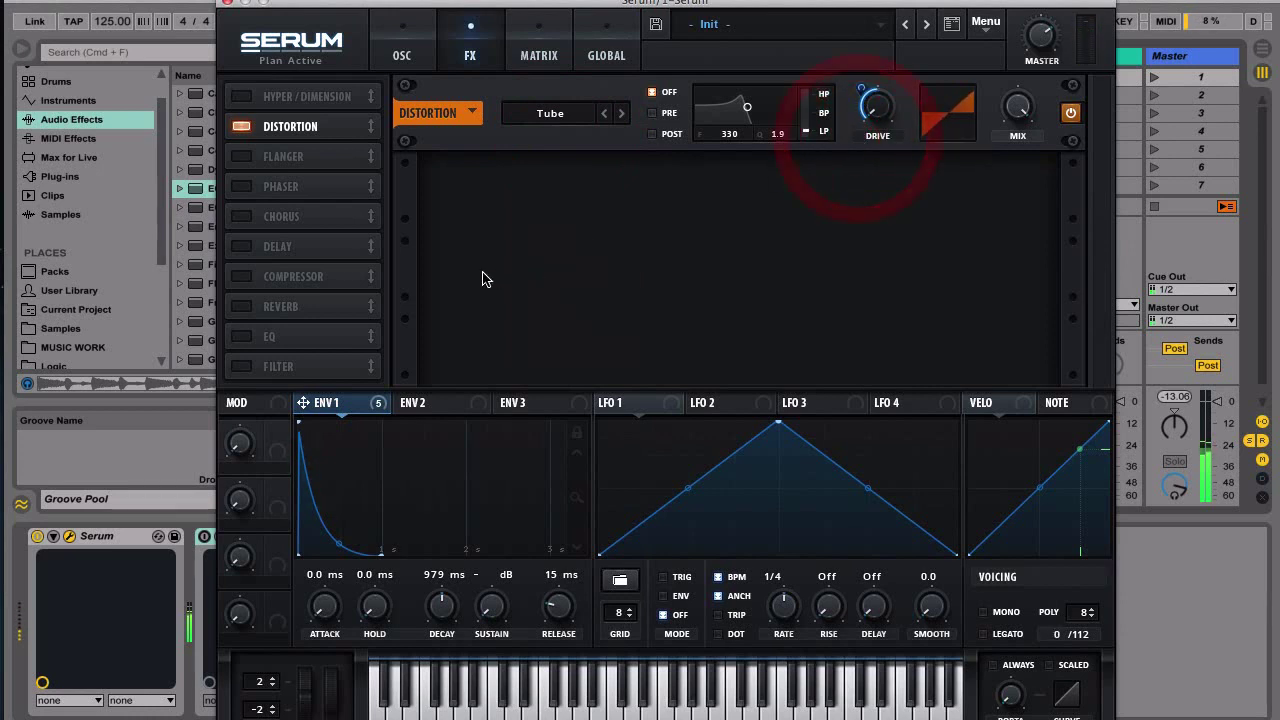
- Add a Compressor with 7.3 dB gain and a Hall Reverb with decay shortened to 2.0 s
click(240, 277)
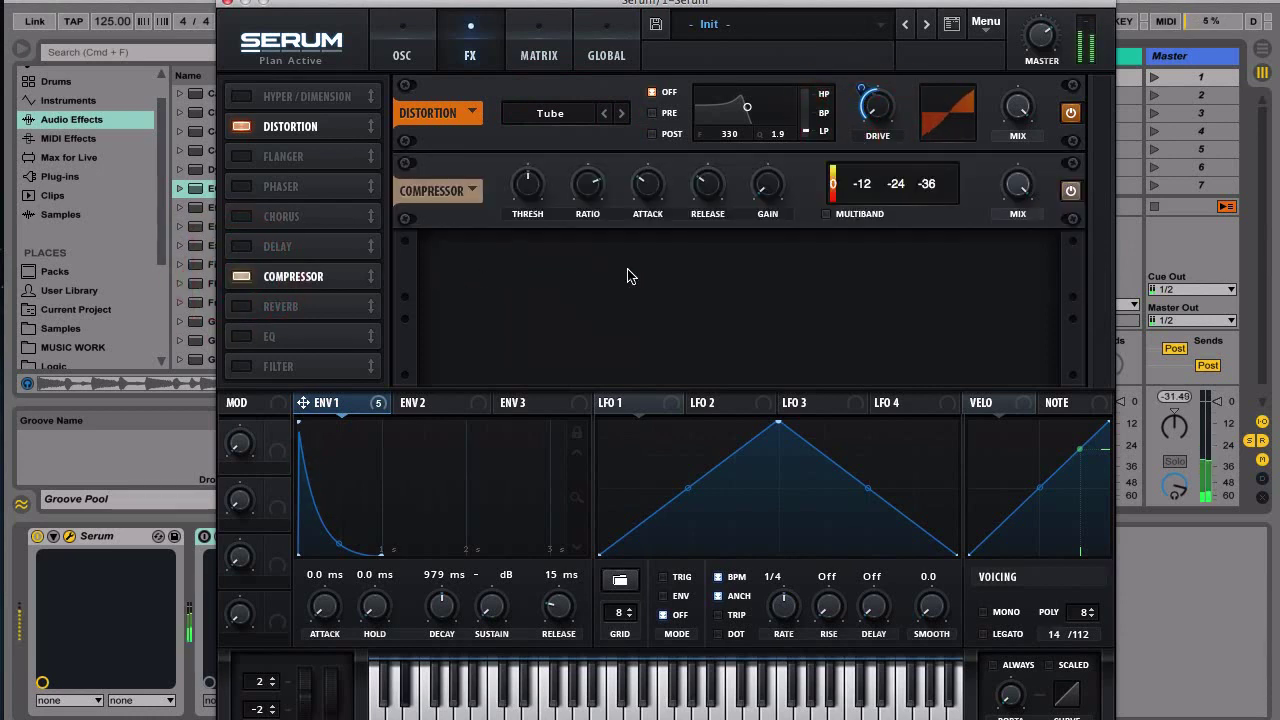
drag(766, 183, 744, 115)
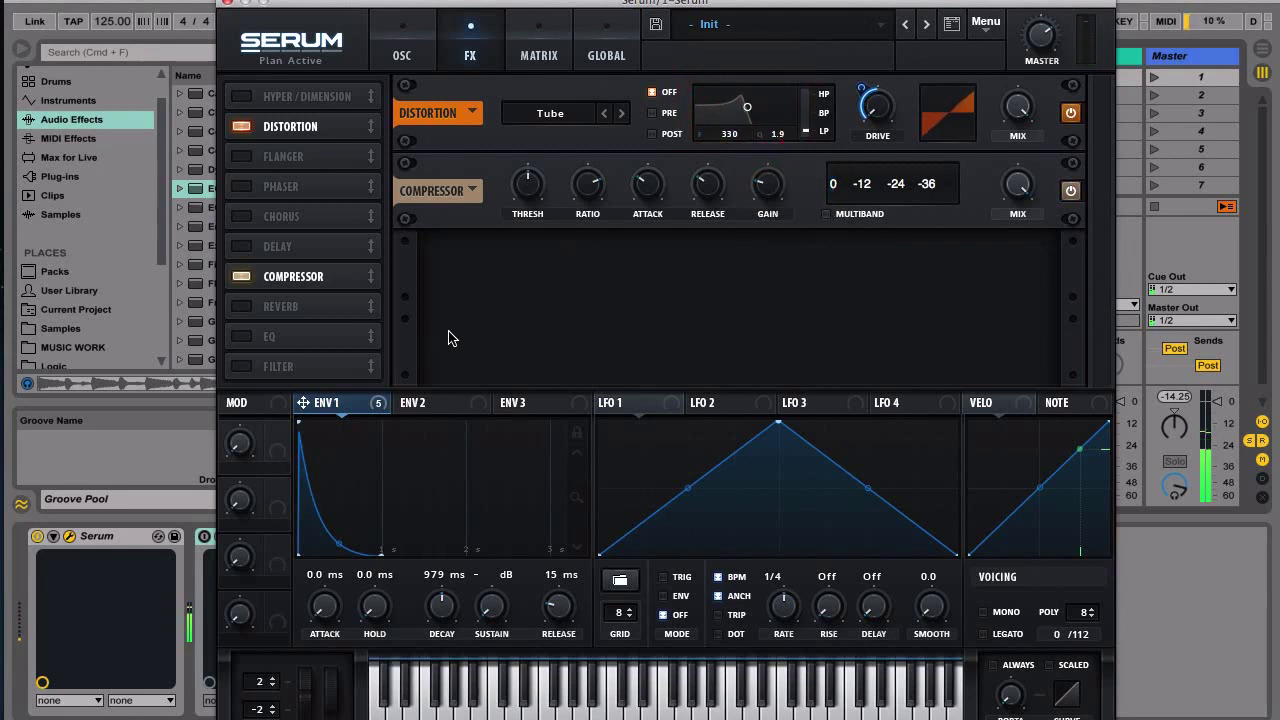
click(240, 308)
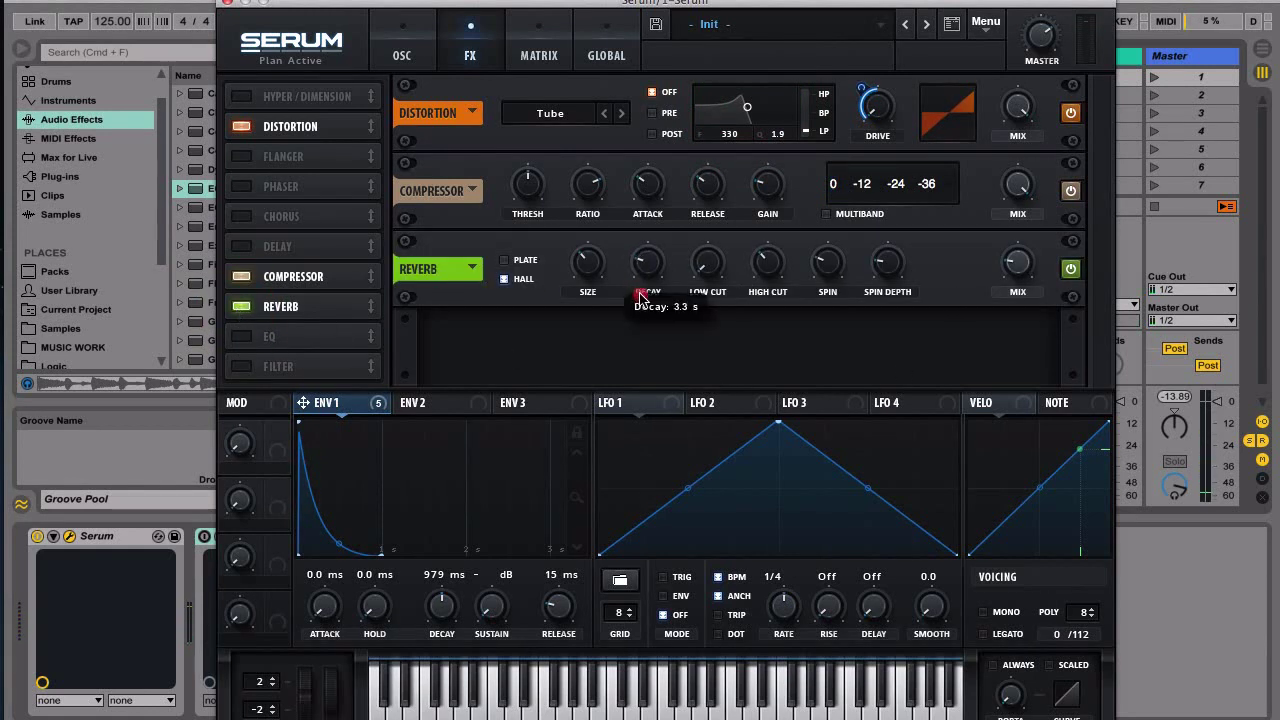
mouse_move(641, 278)
drag(641, 278, 645, 295)
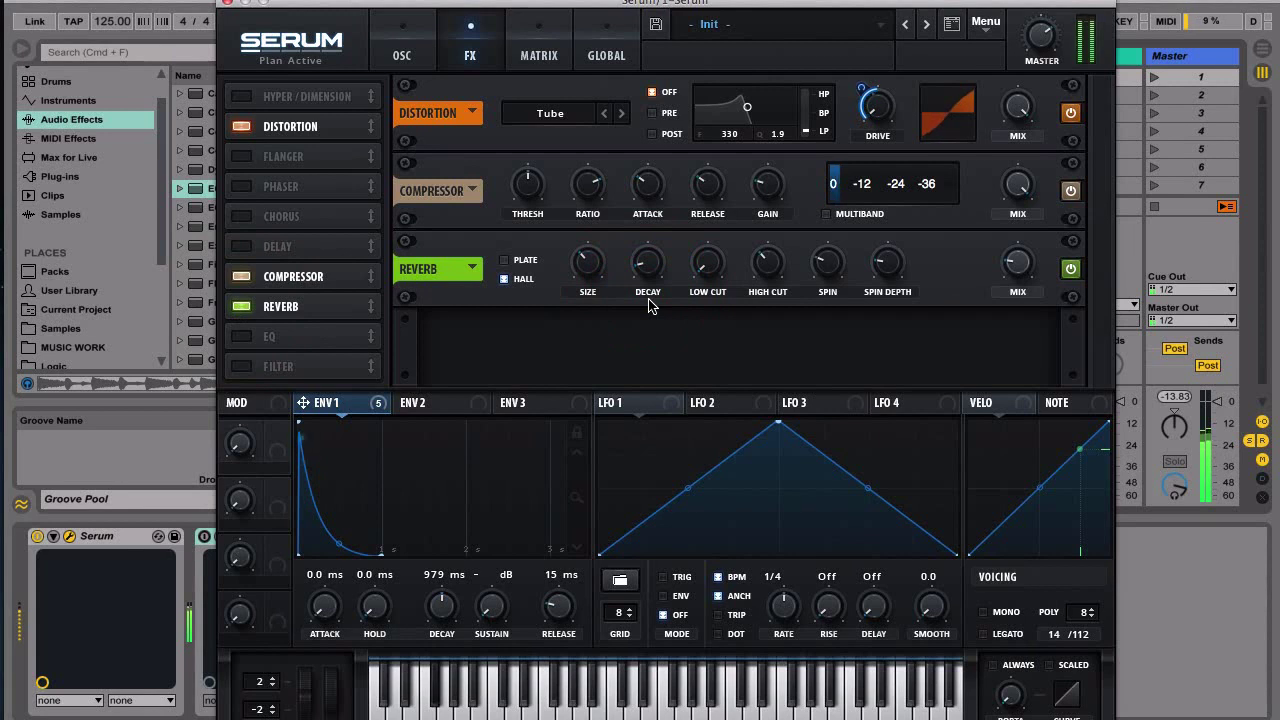
click(405, 42)
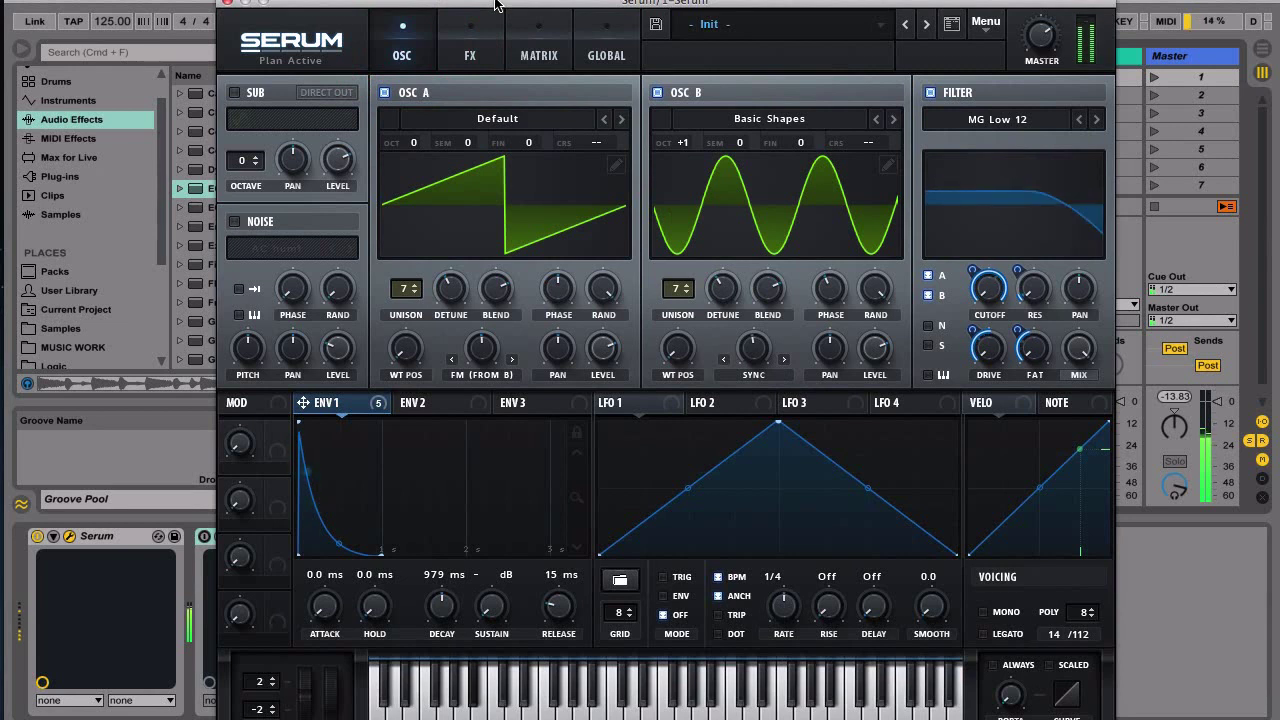
- Enable Hyper/Dimension at the top of the FX chain with Dimension mix at 31%, toggled to compare
drag(495, 3, 609, 7)
click(585, 61)
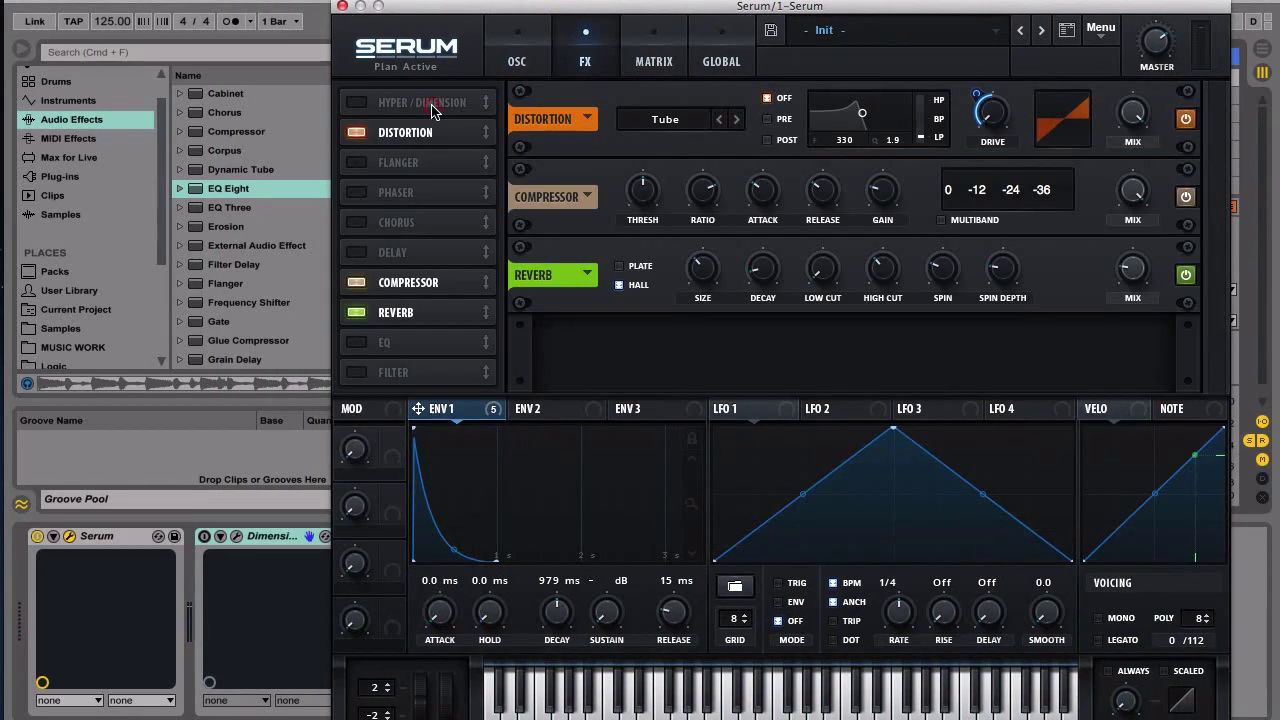
click(357, 102)
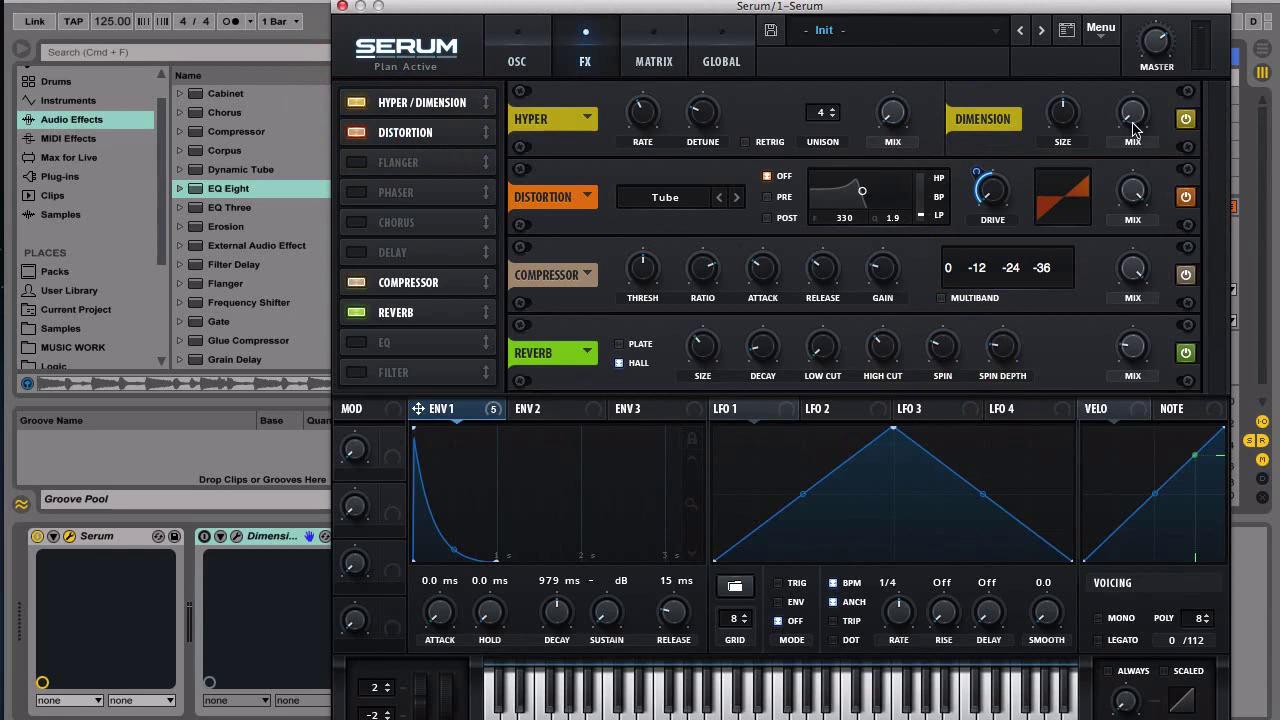
drag(1116, 53, 1114, 45)
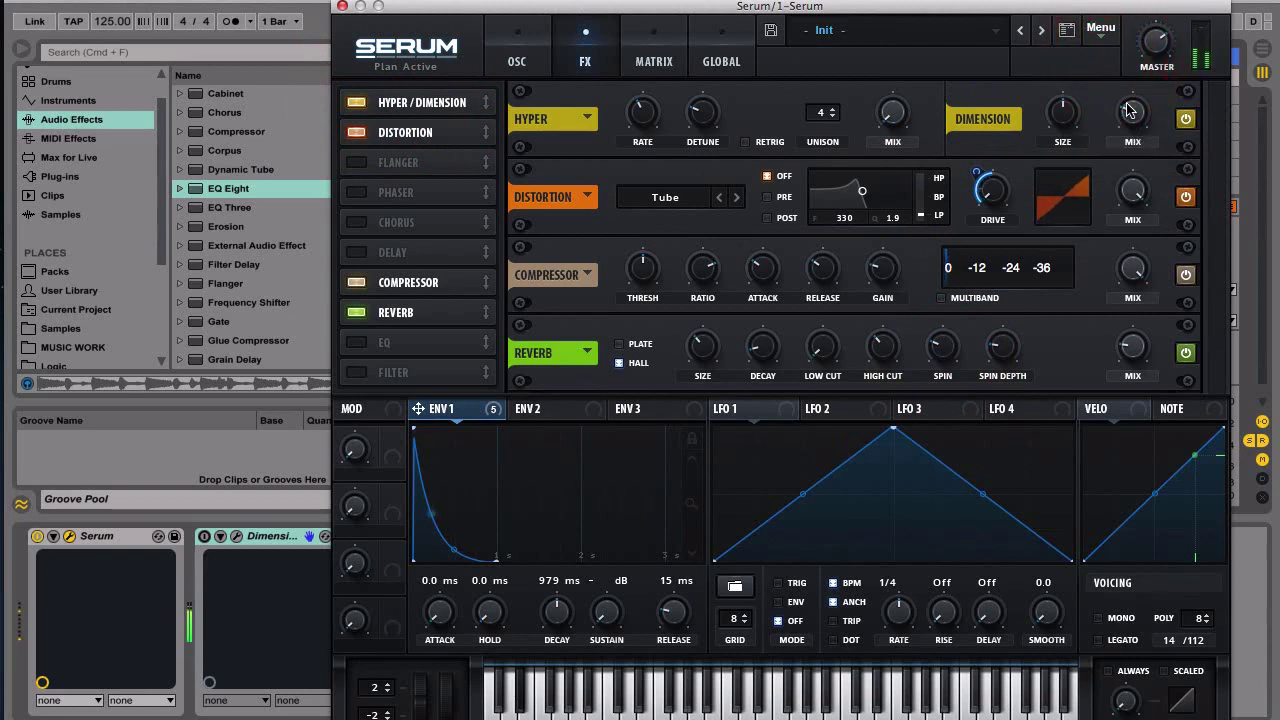
drag(1132, 111, 1128, 97)
click(1186, 119)
click(1186, 119)
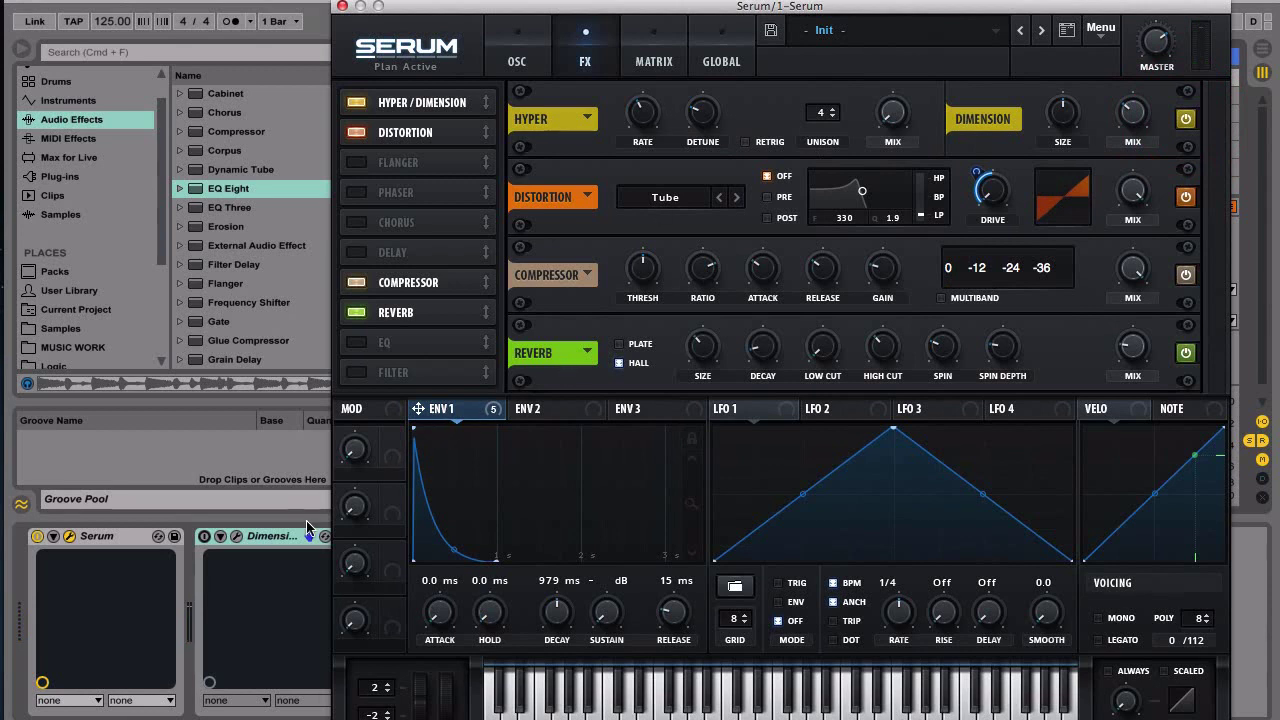
- Open the Dimension Expander plugin window and switch off Serum's own Dimension effect
click(262, 543)
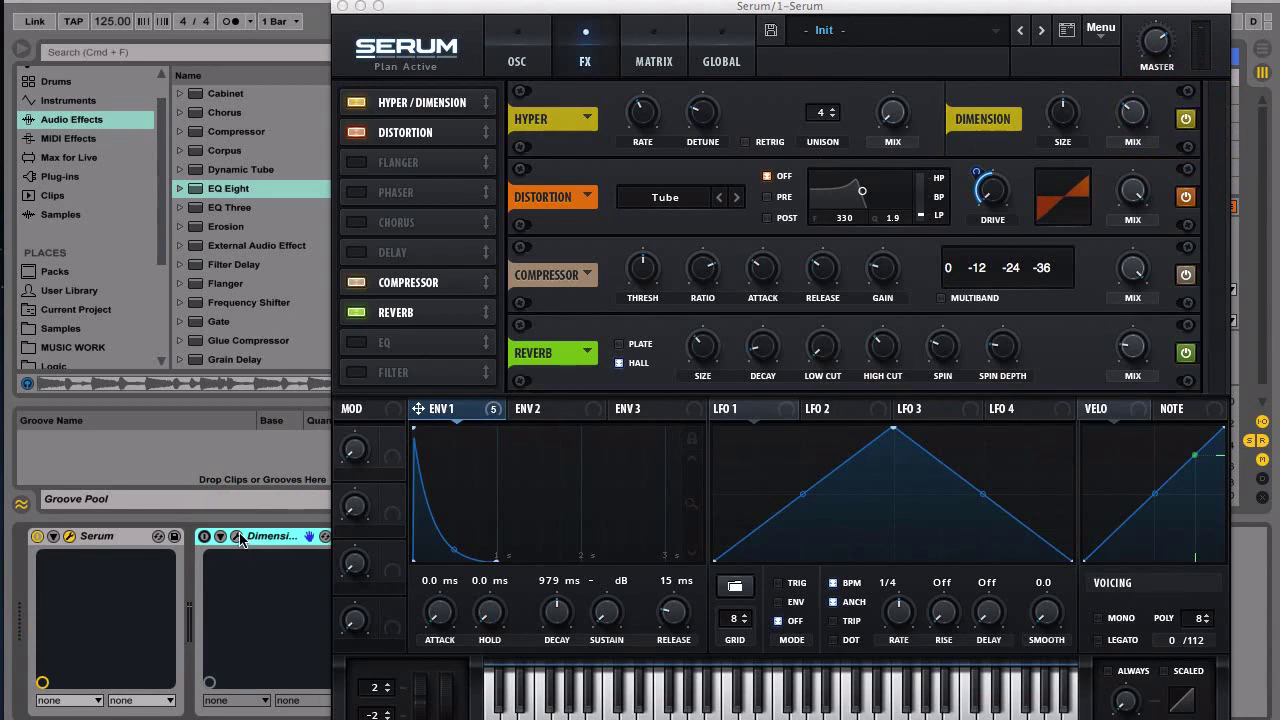
click(237, 537)
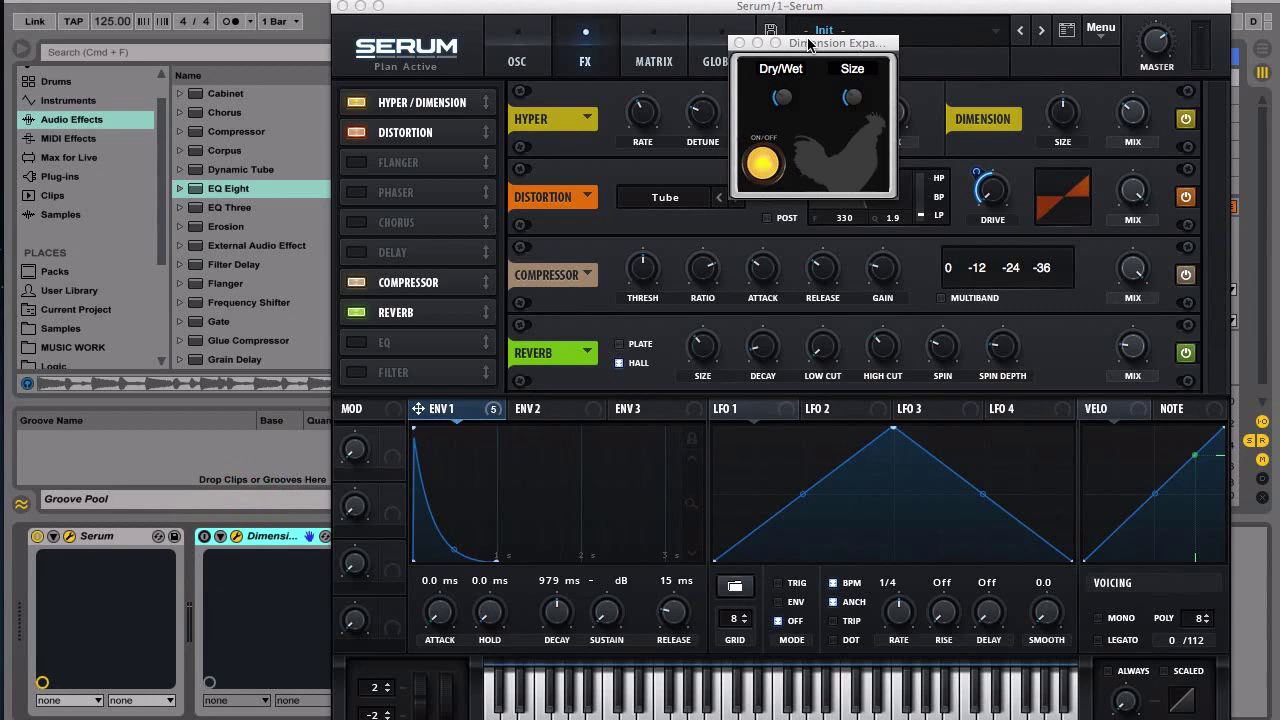
click(1004, 152)
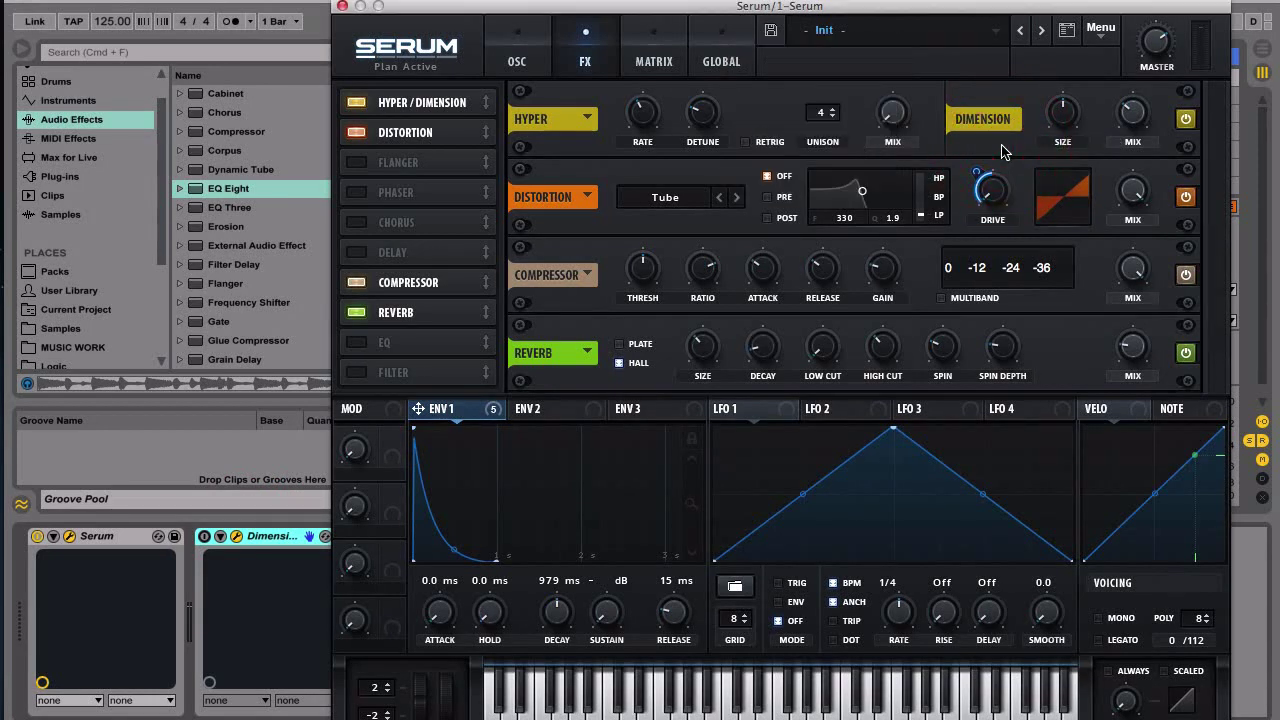
click(1186, 120)
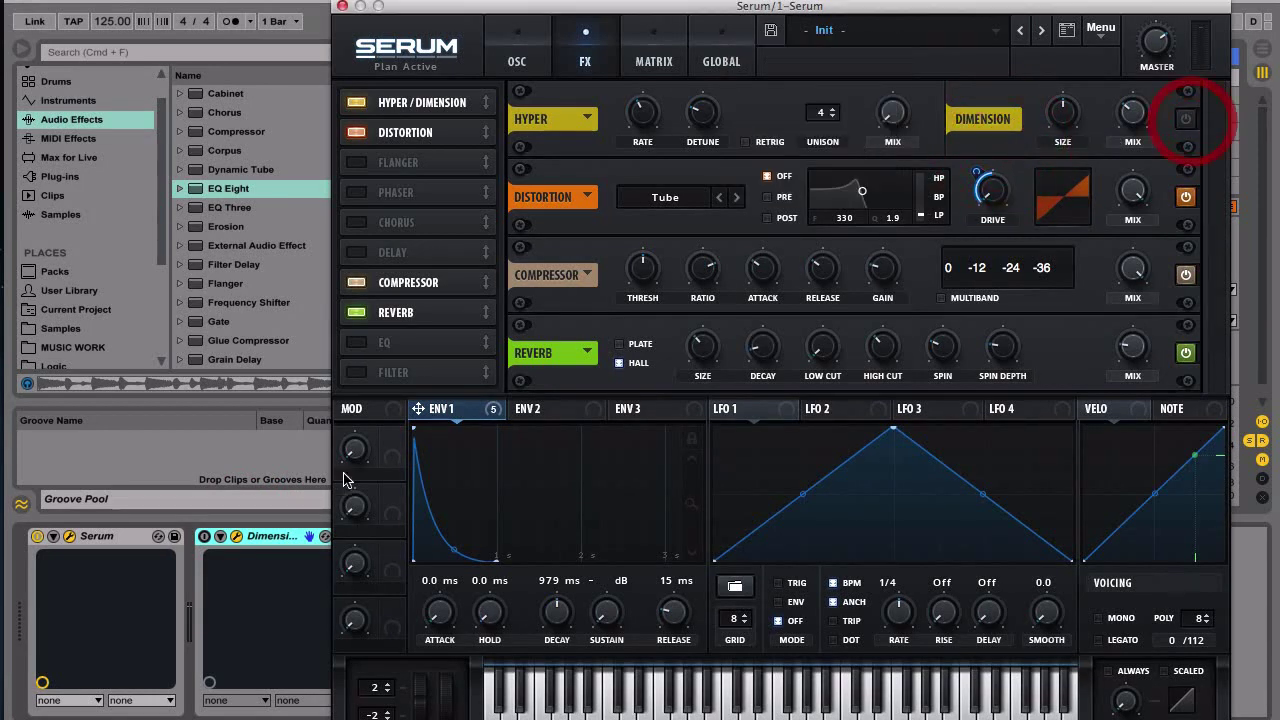
- Bypass the Dimension Expander to compare, re-enable it, and close its window
click(236, 538)
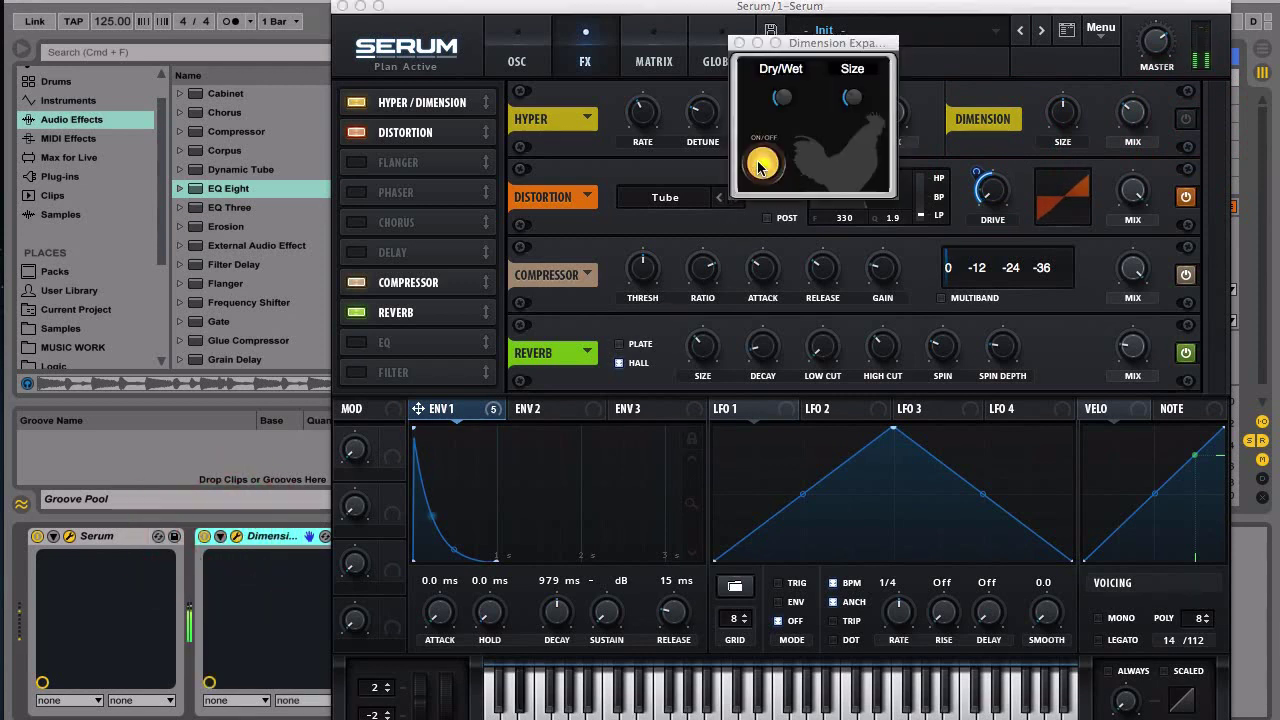
click(760, 164)
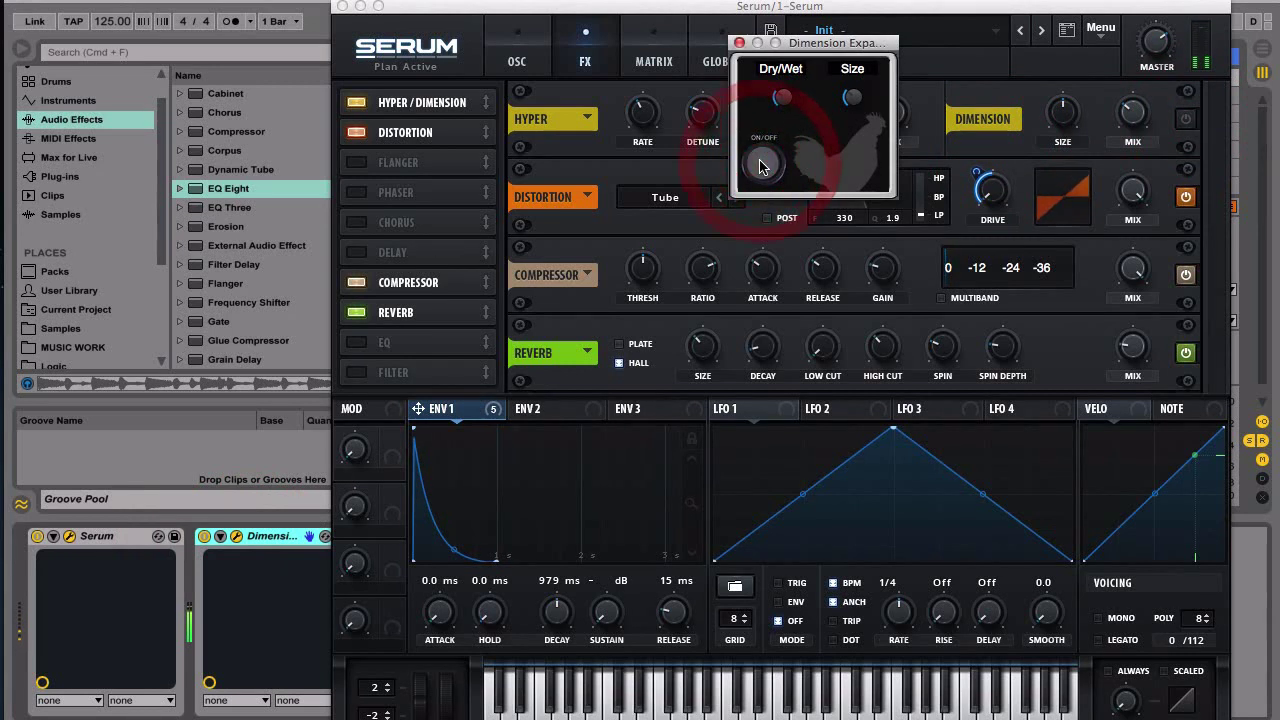
click(760, 164)
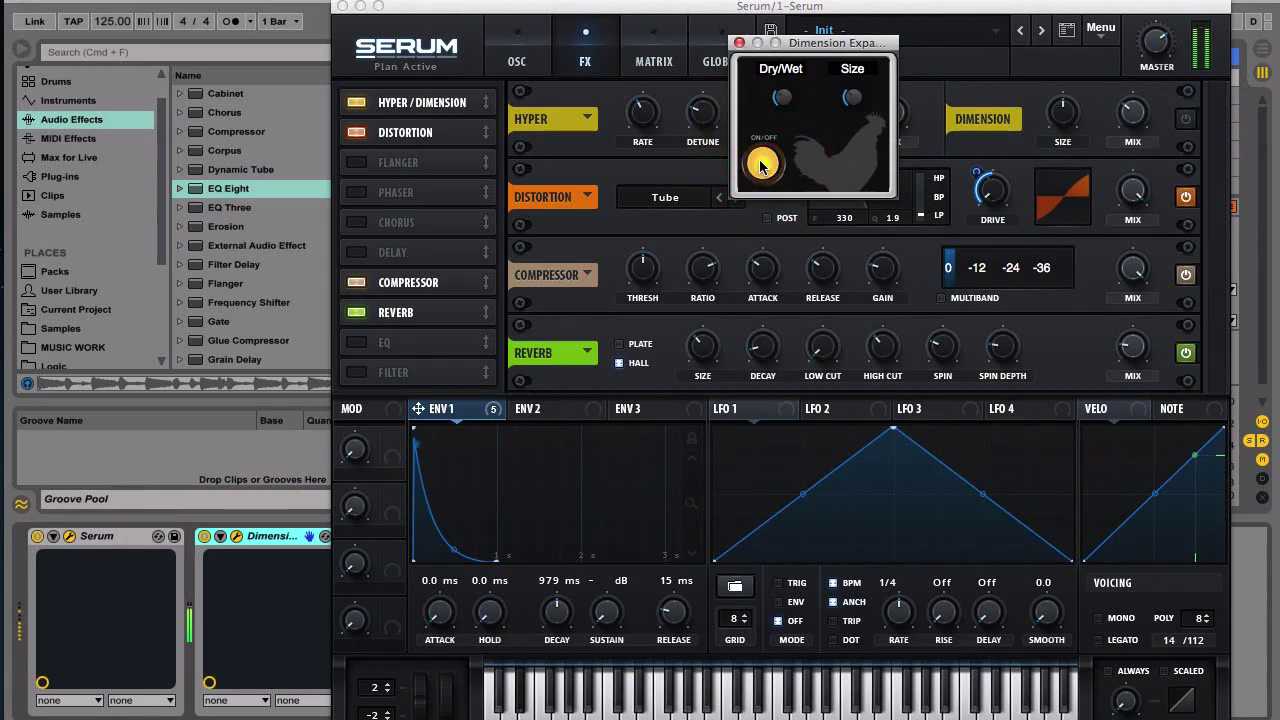
click(740, 44)
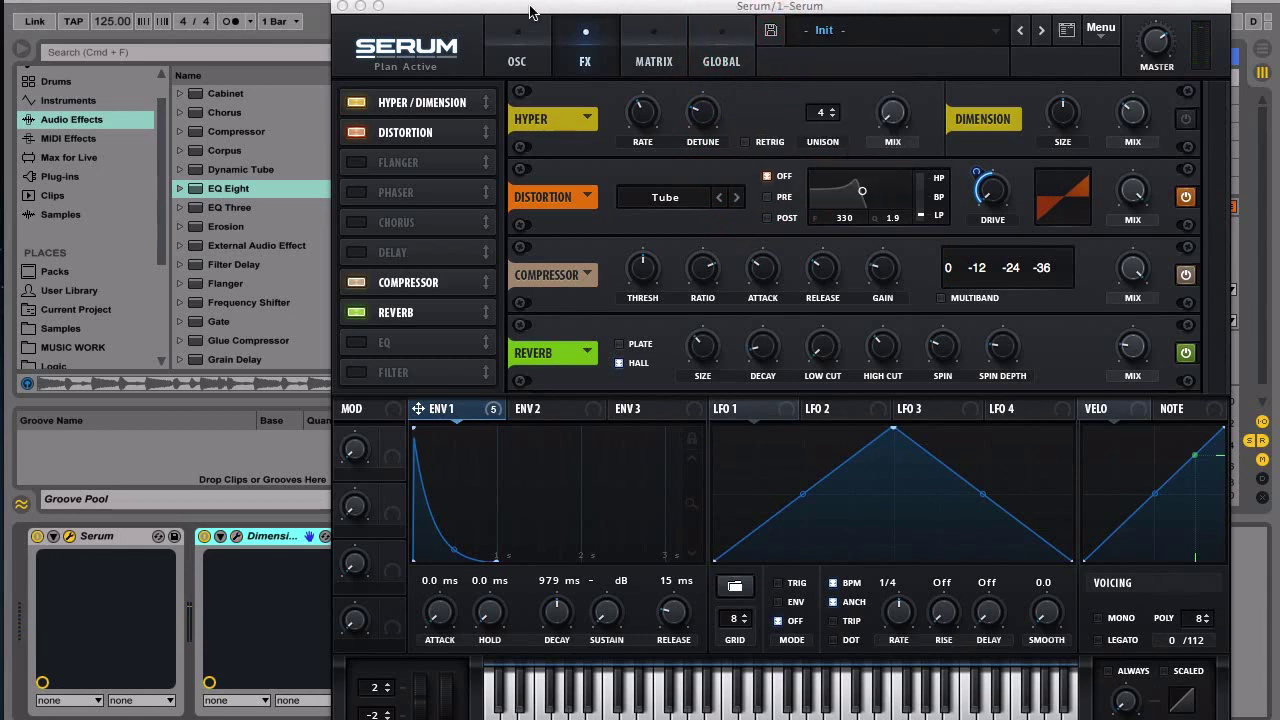
- Mute the bass and 3 Audio tracks so only Serum plays, with the Serum editor in front
drag(530, 9, 479, 580)
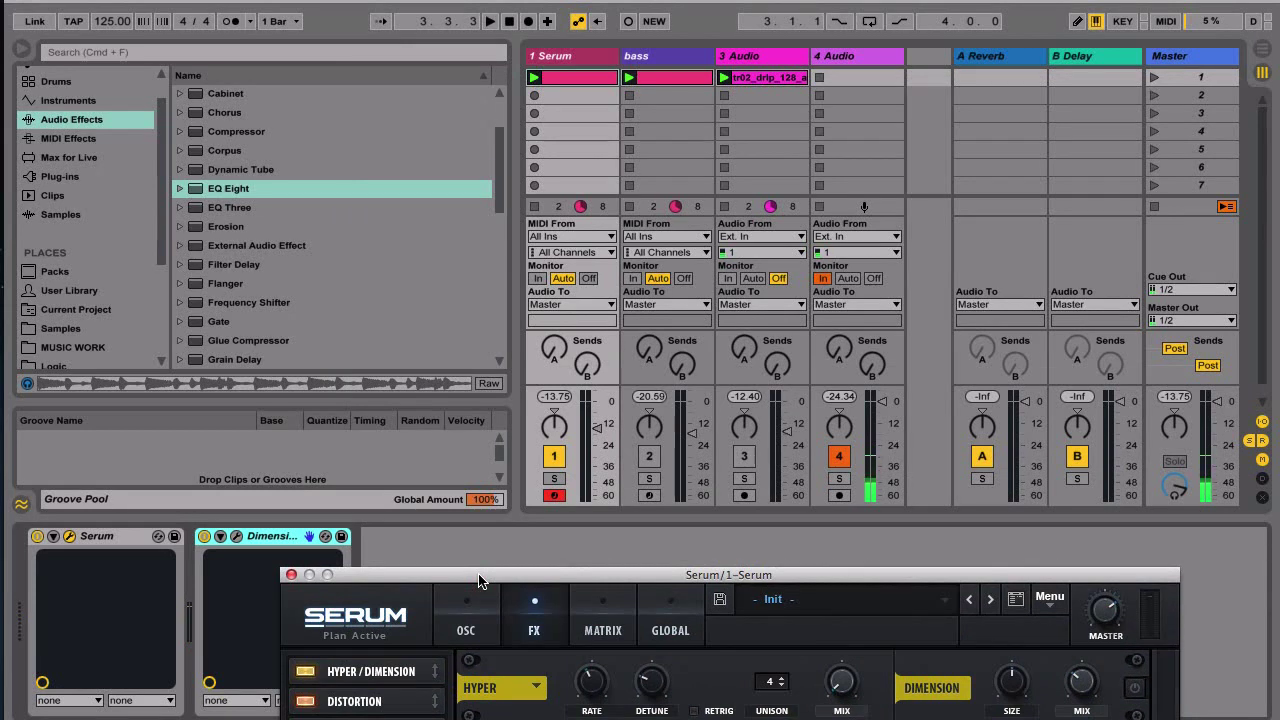
click(646, 457)
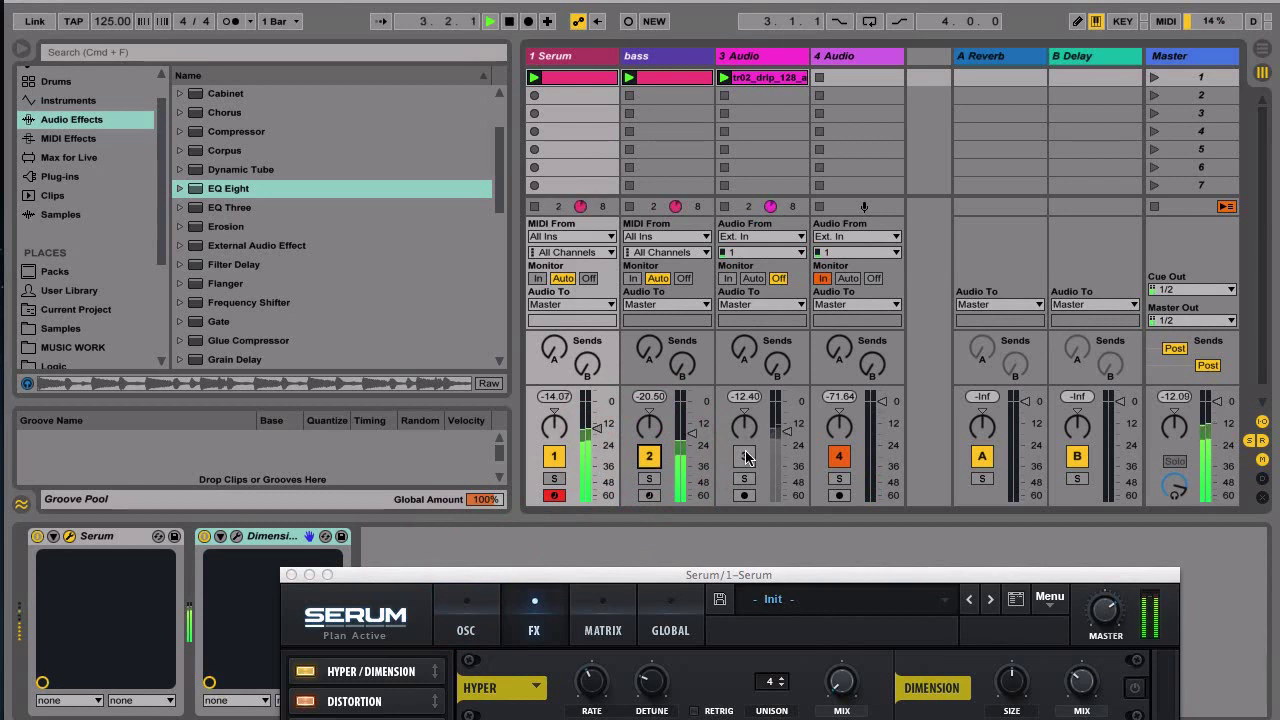
drag(609, 577, 614, 603)
click(649, 456)
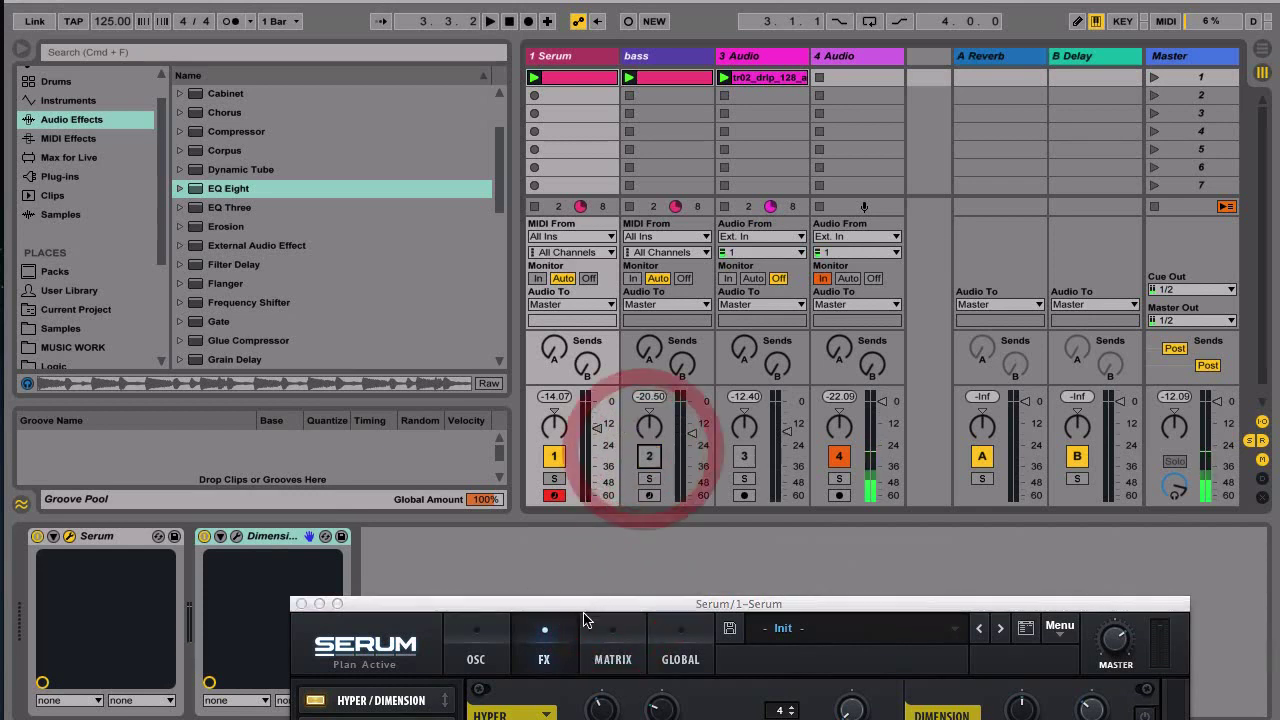
drag(586, 517, 537, 30)
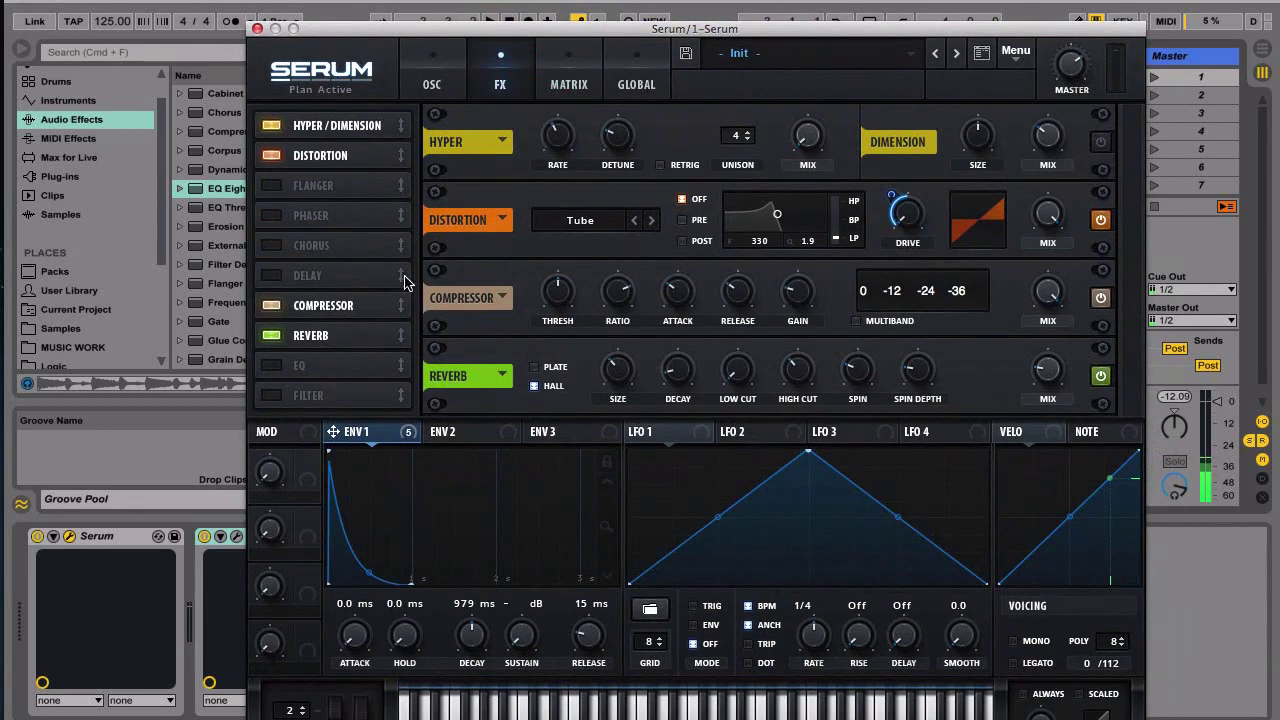
- Enable the EQ after the Distortion and make band 1 a low-cut with a lower Q
click(272, 365)
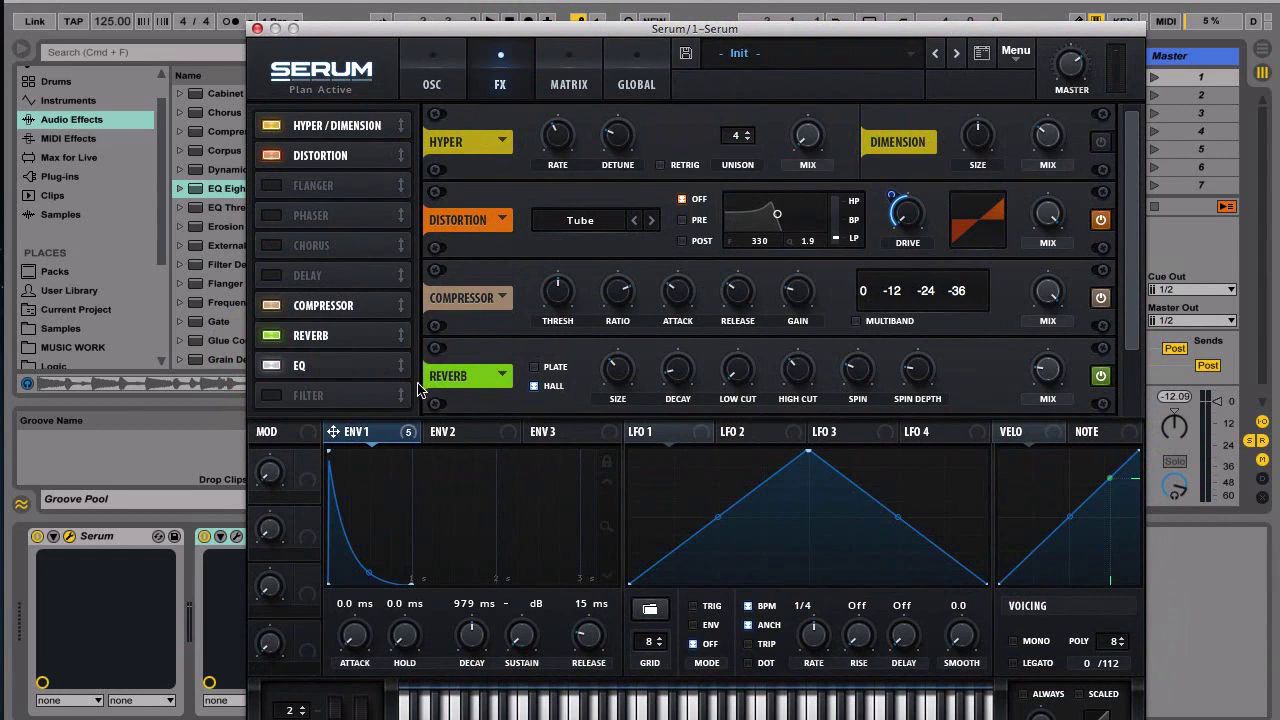
drag(403, 372, 414, 305)
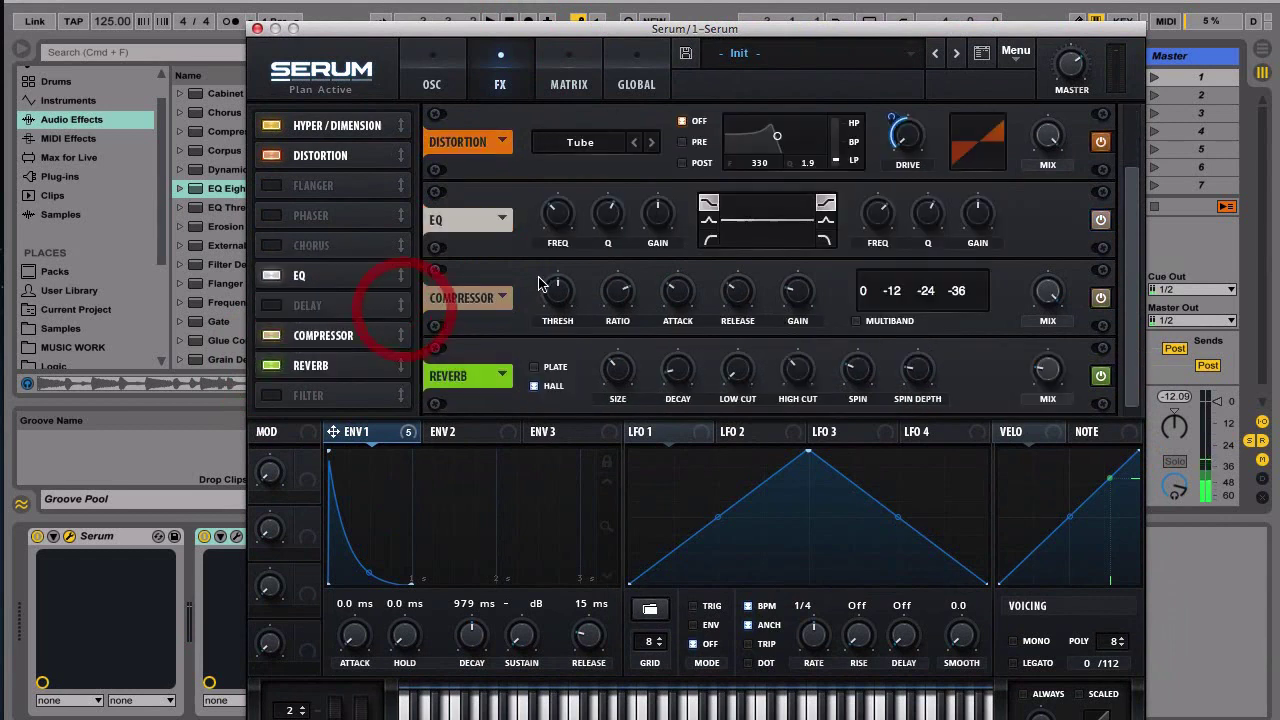
click(709, 240)
drag(608, 212, 604, 247)
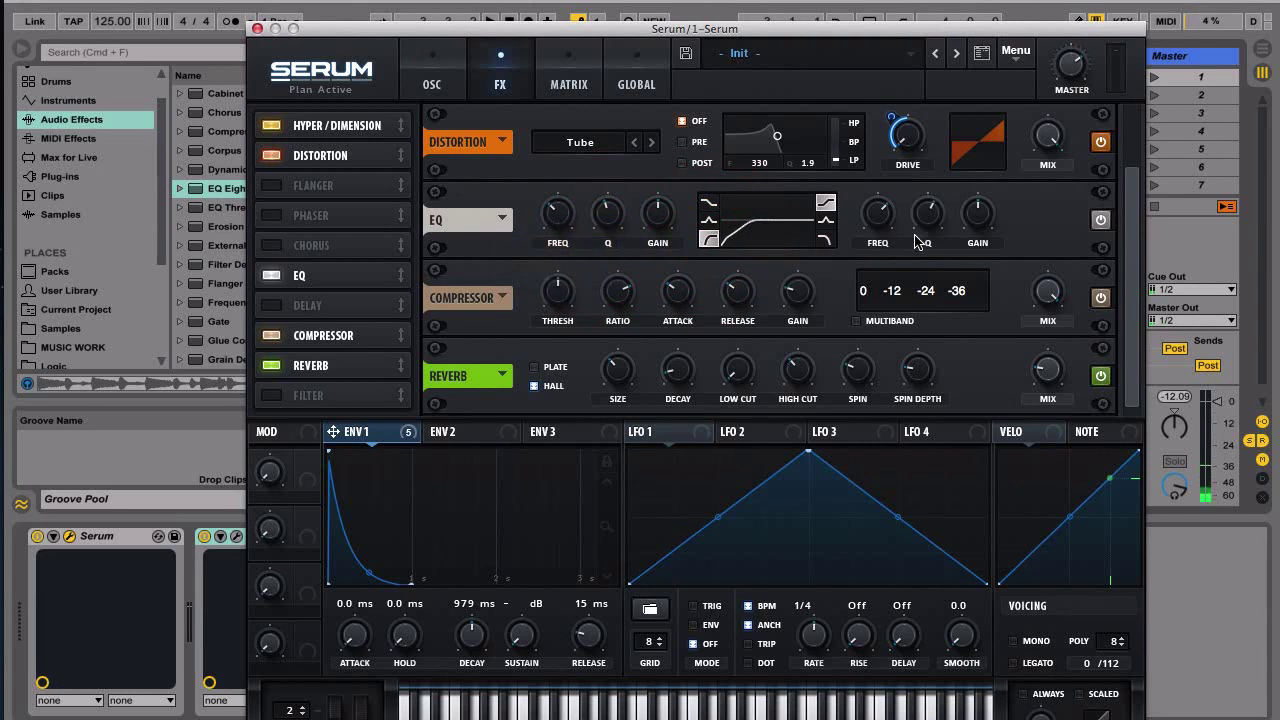
- Play the bass and set EQ band 2 to a peak cutting 2.4 dB at 2036 Hz
key(space)
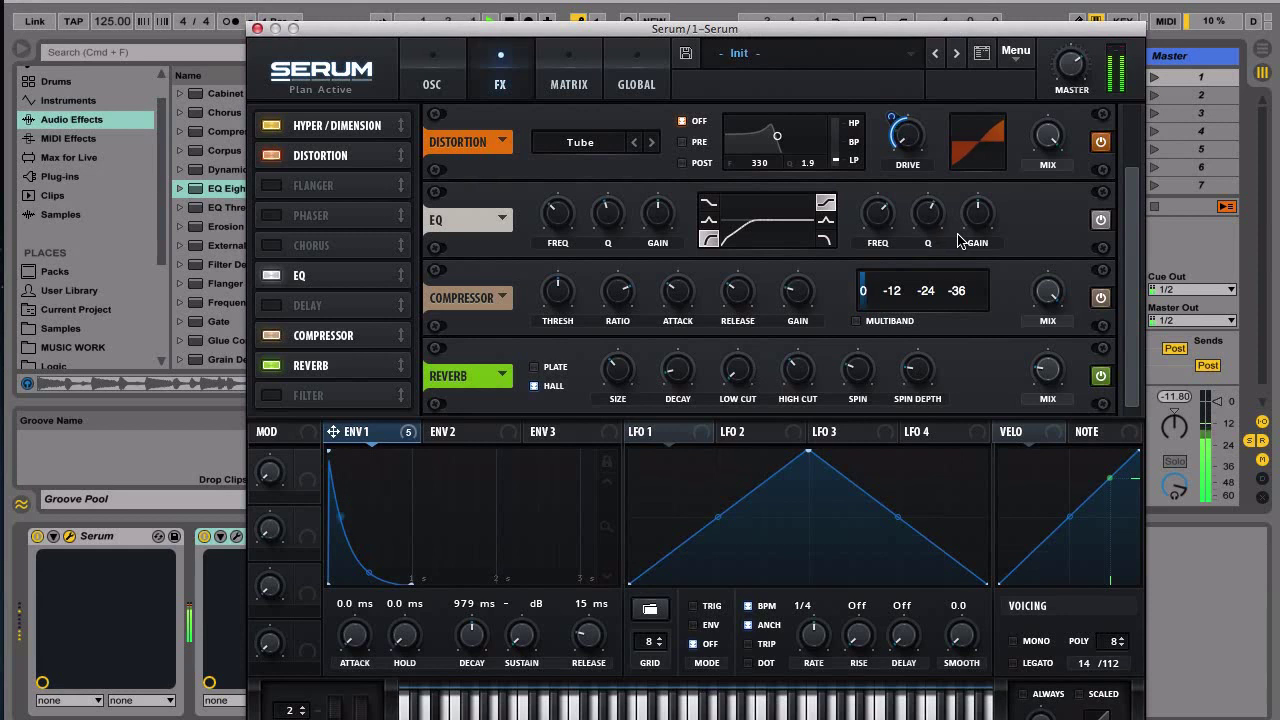
click(826, 220)
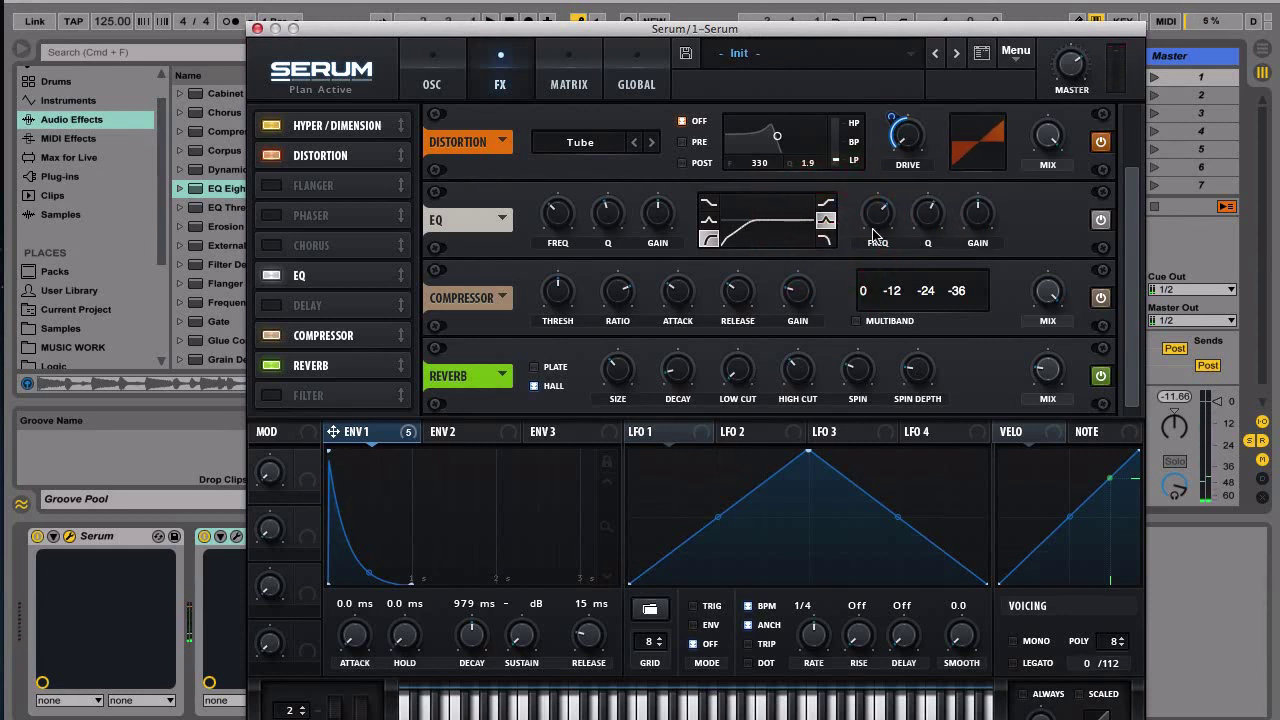
mouse_move(986, 224)
mouse_down()
mouse_move(974, 214)
mouse_move(968, 250)
mouse_move(920, 214)
mouse_move(909, 177)
mouse_move(916, 248)
mouse_move(866, 216)
mouse_move(868, 234)
mouse_move(877, 208)
mouse_up()
click(256, 29)
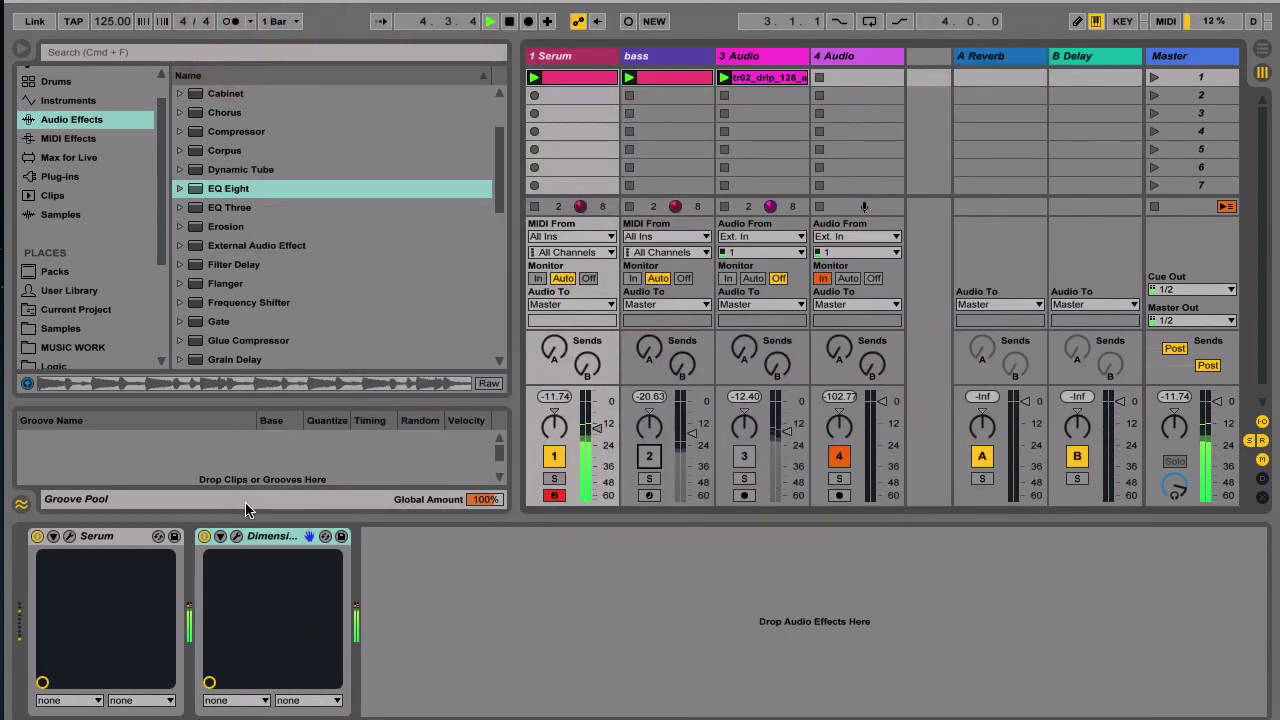
- Unmute the bass and 3 Audio tracks and nudge Serum's master volume up slightly
click(649, 456)
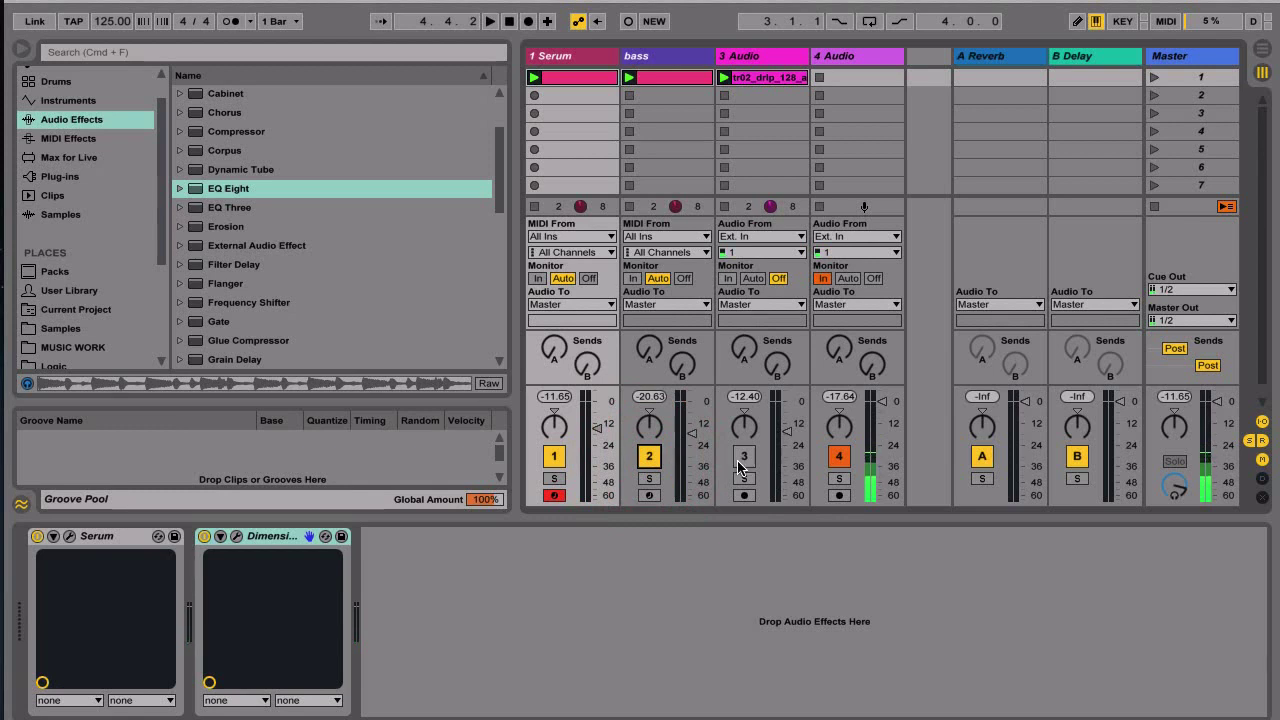
click(744, 458)
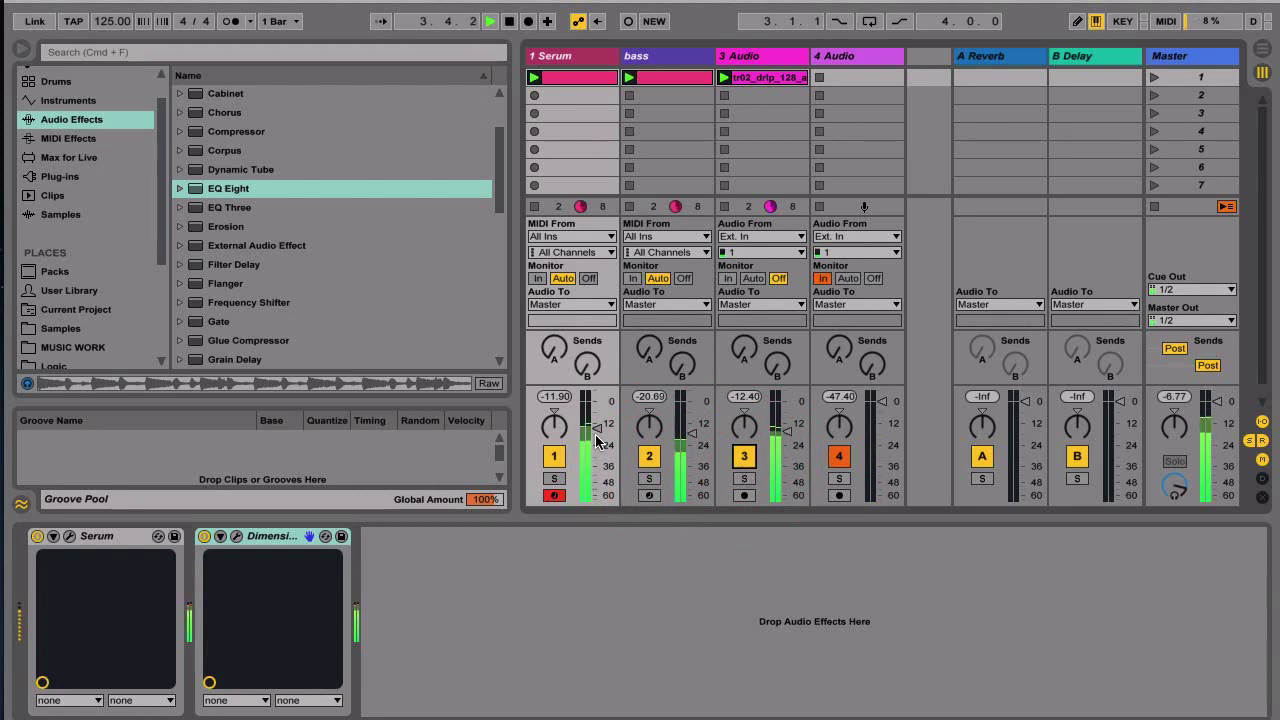
click(64, 536)
mouse_move(1070, 65)
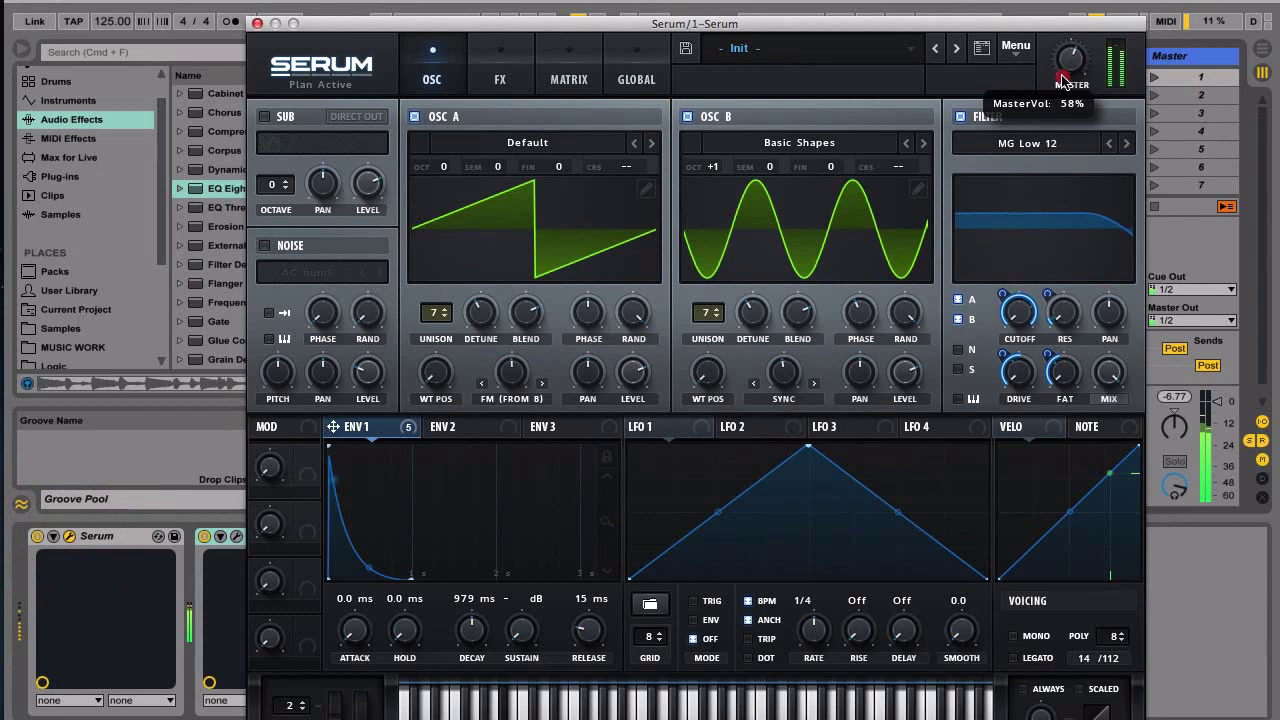
drag(1062, 88, 1062, 85)
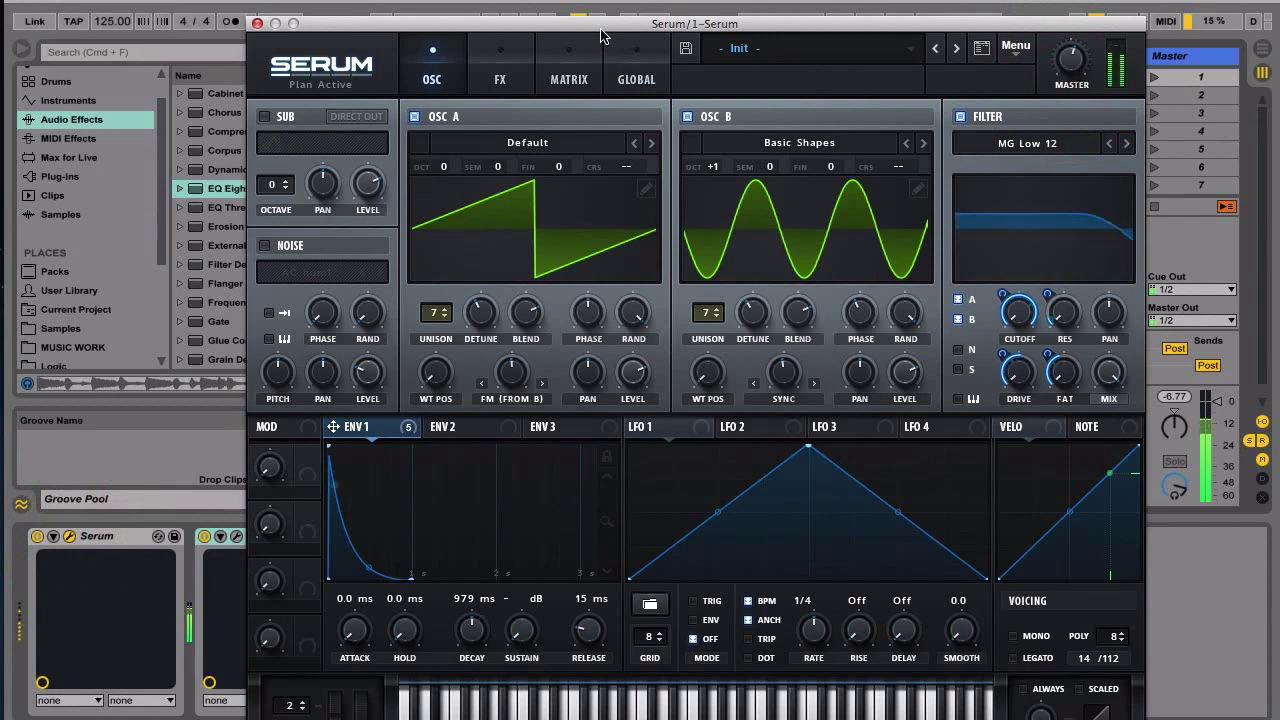
drag(410, 24, 978, 48)
- Select the Serum and bass tracks and group them into a new track, 1 Group
click(671, 57)
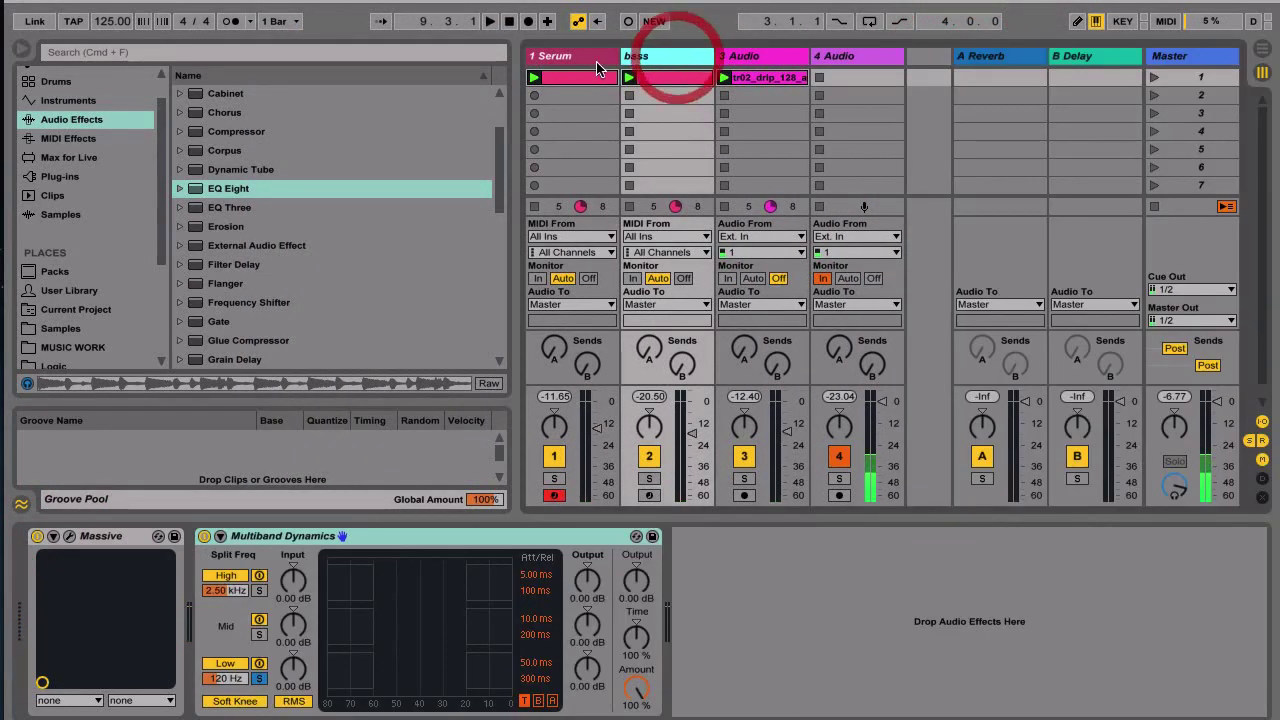
click(565, 56)
drag(554, 24, 552, 400)
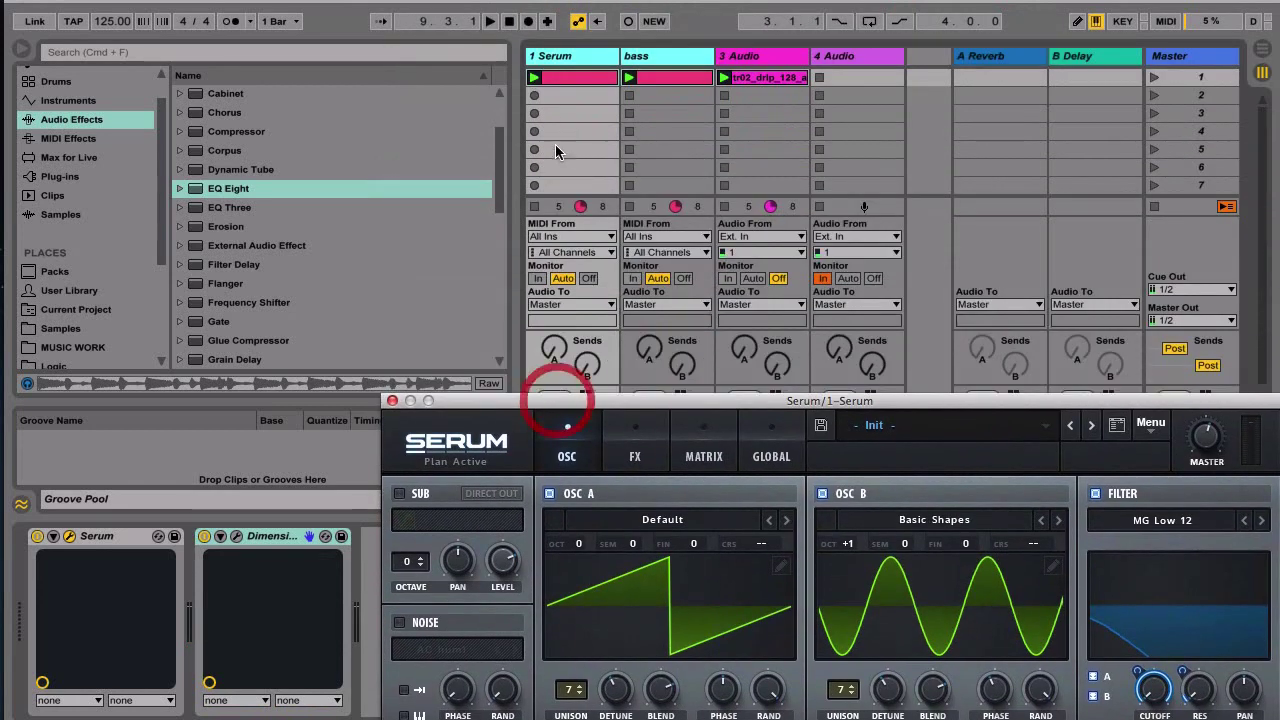
right_click(588, 61)
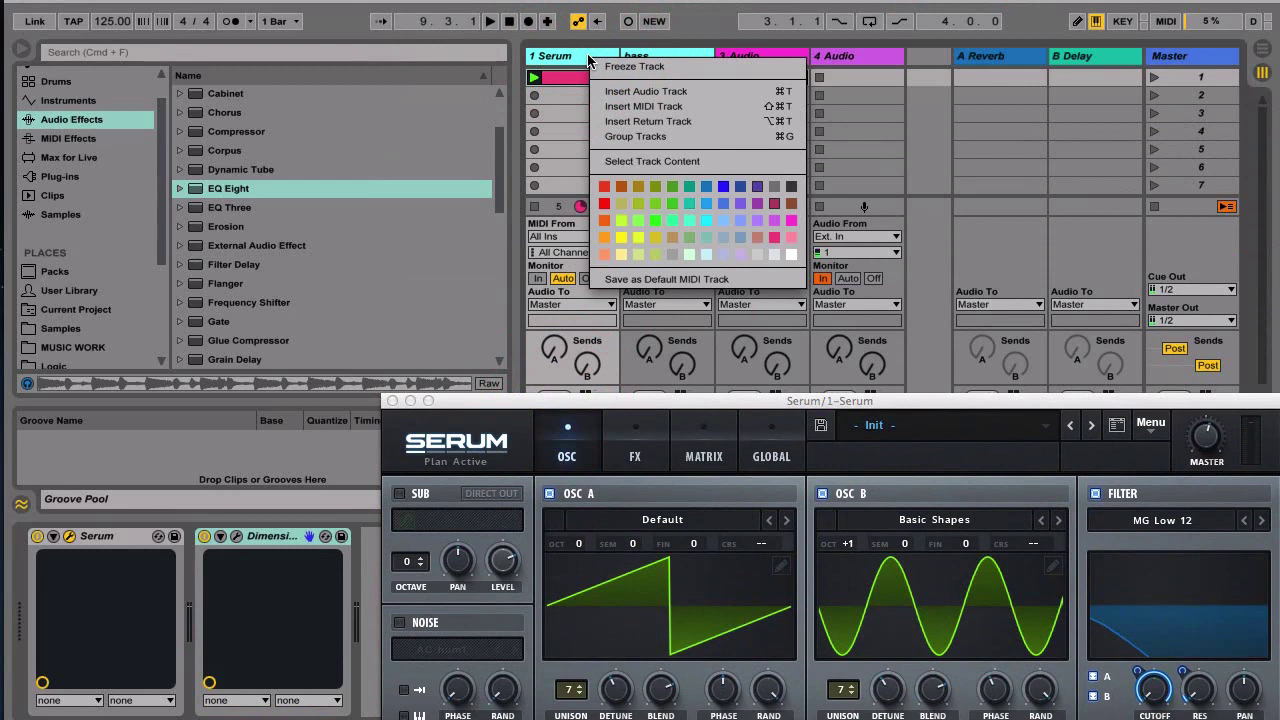
click(606, 136)
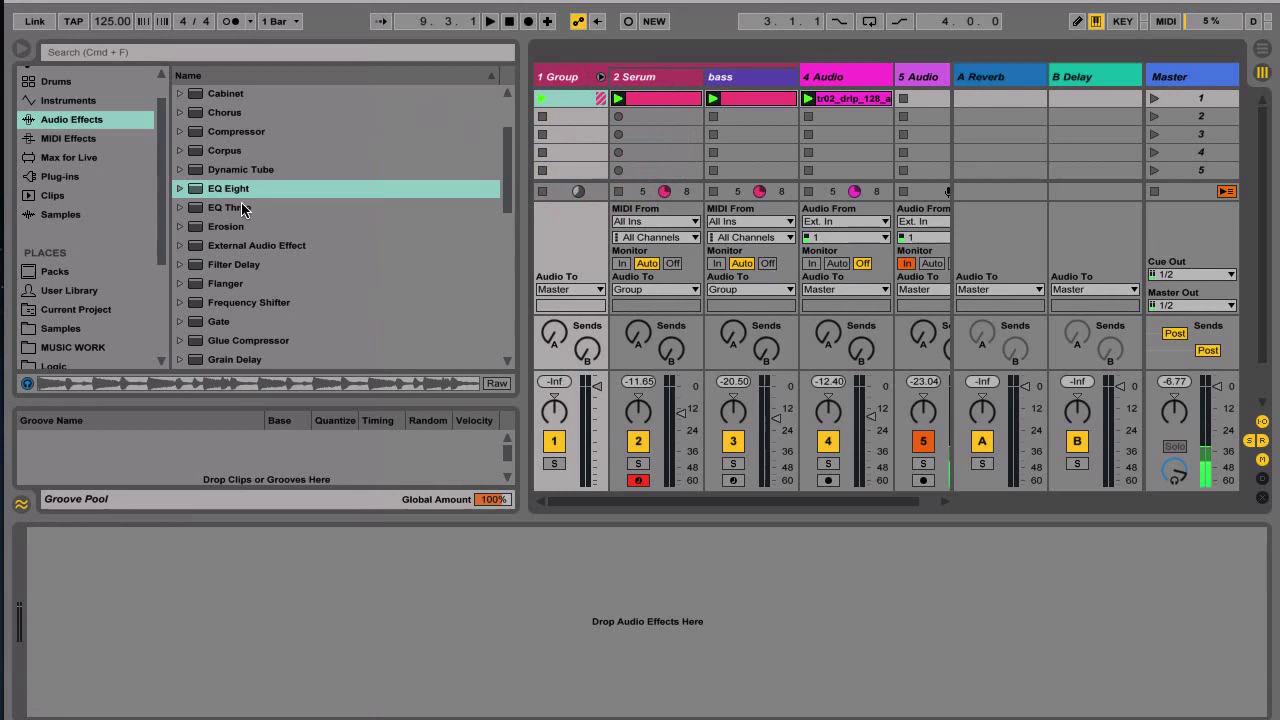
- Add a Glue Compressor to 1 Group and start playback
scroll(255, 221, down, 3)
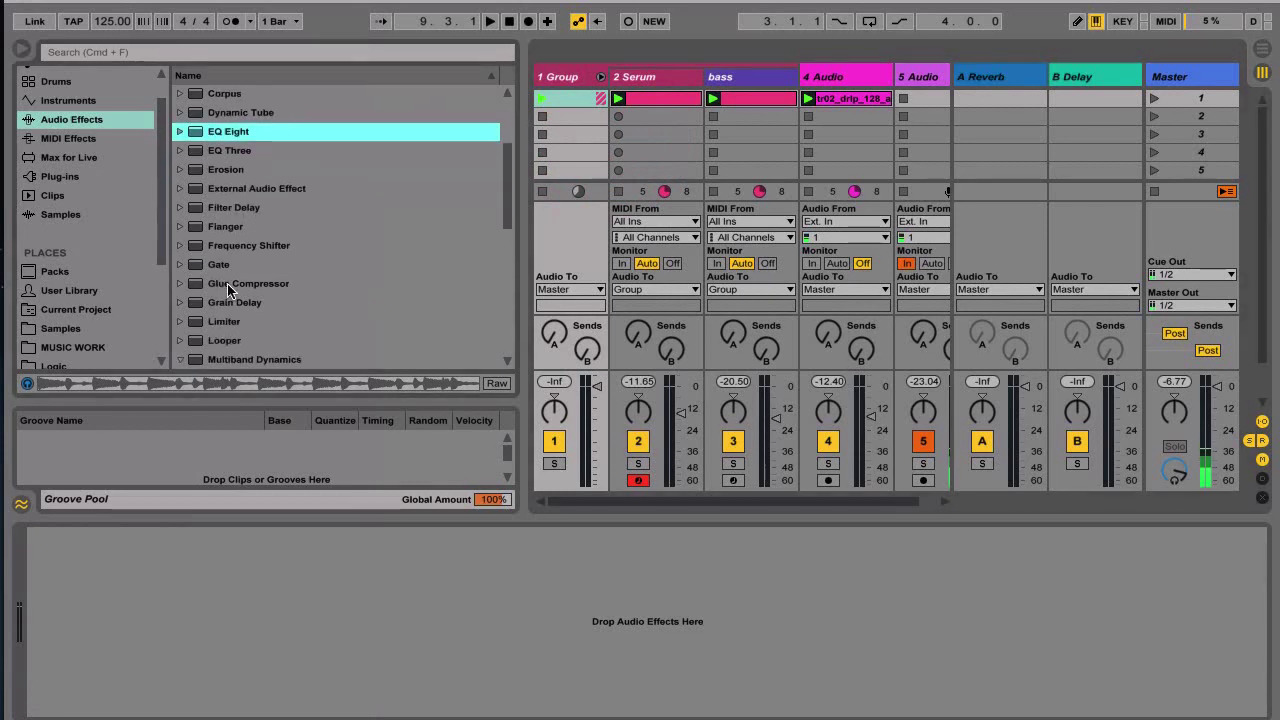
drag(233, 284, 560, 91)
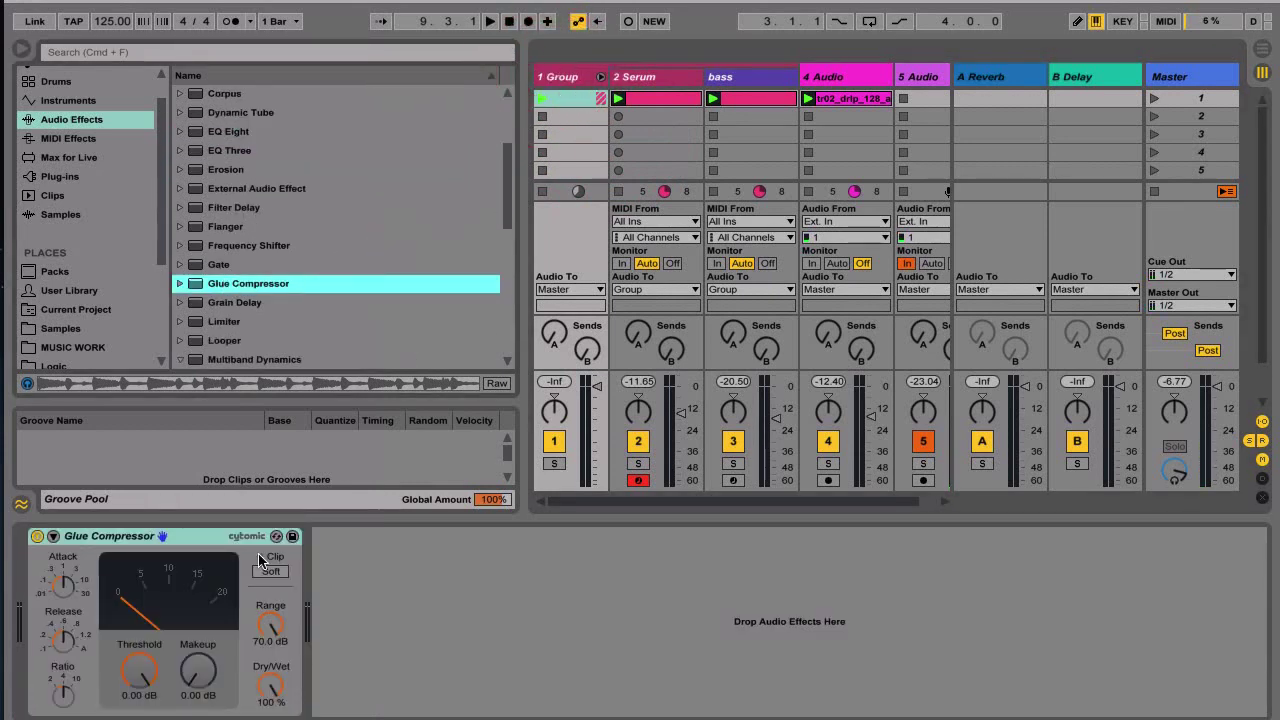
key(space)
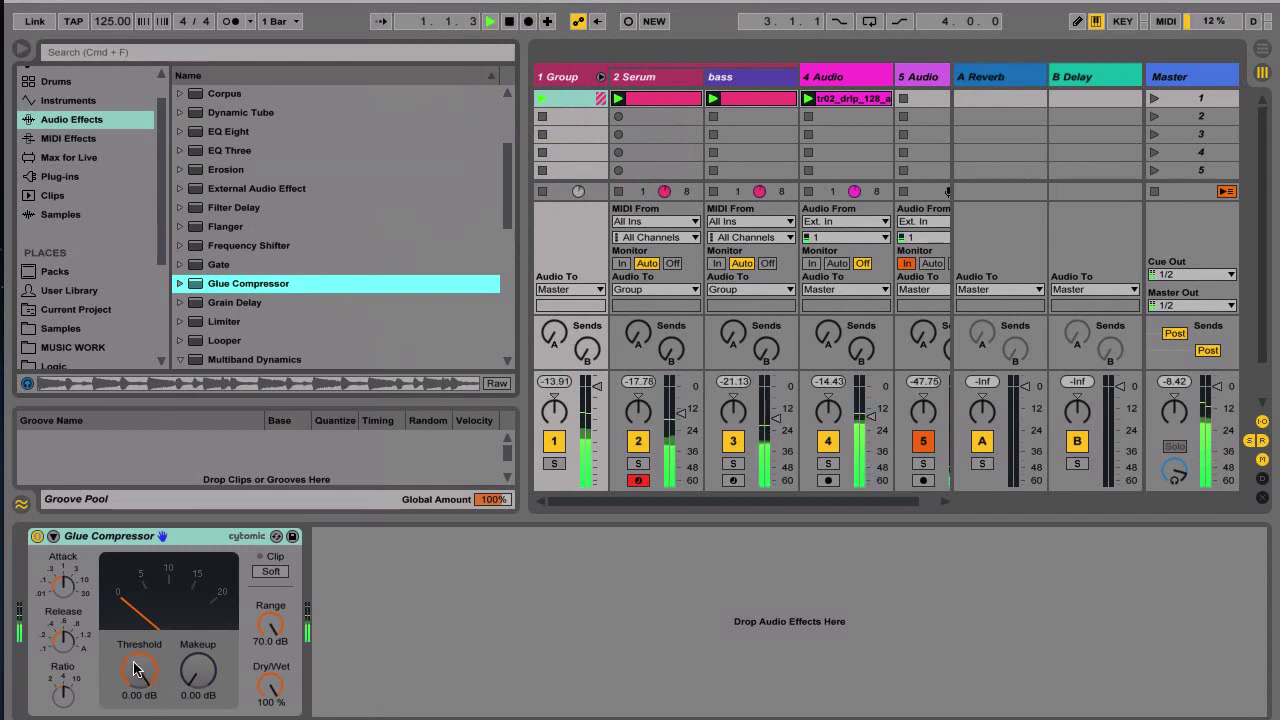
- Set Glue Compressor threshold to -27.3 dB and makeup to 7.14 dB, compare bypass, then stop
drag(139, 670, 139, 716)
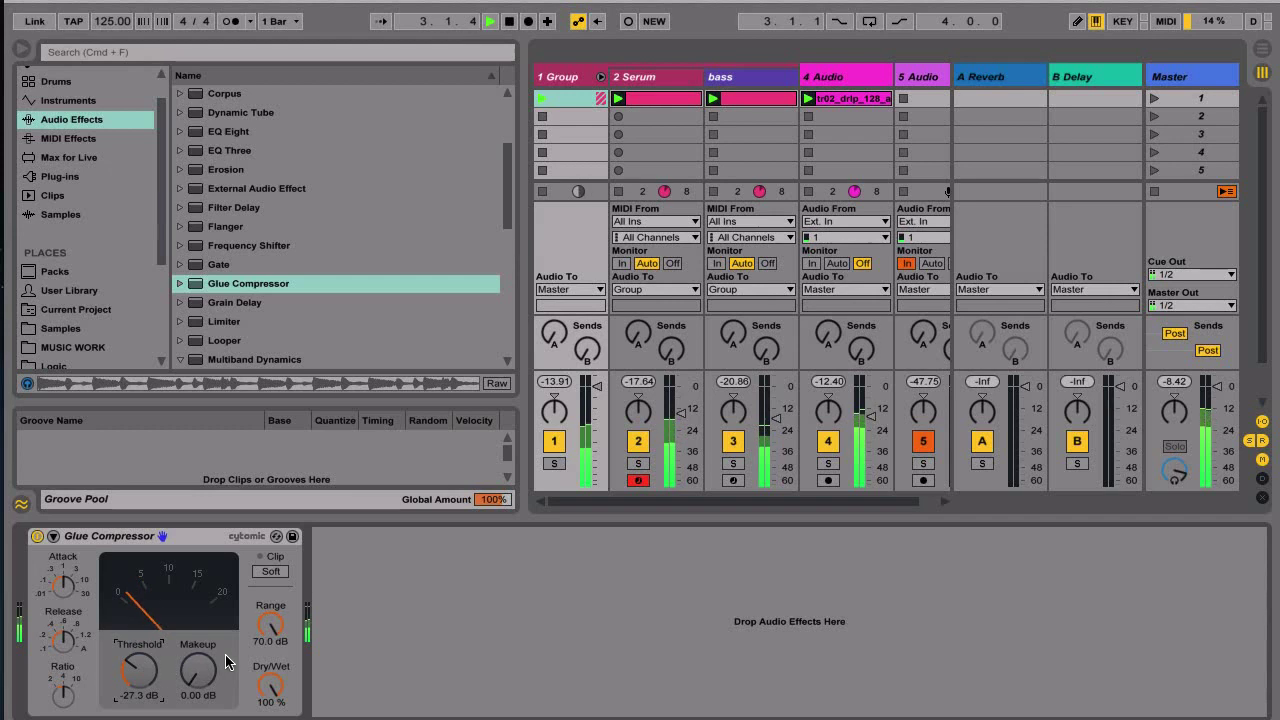
drag(205, 668, 205, 640)
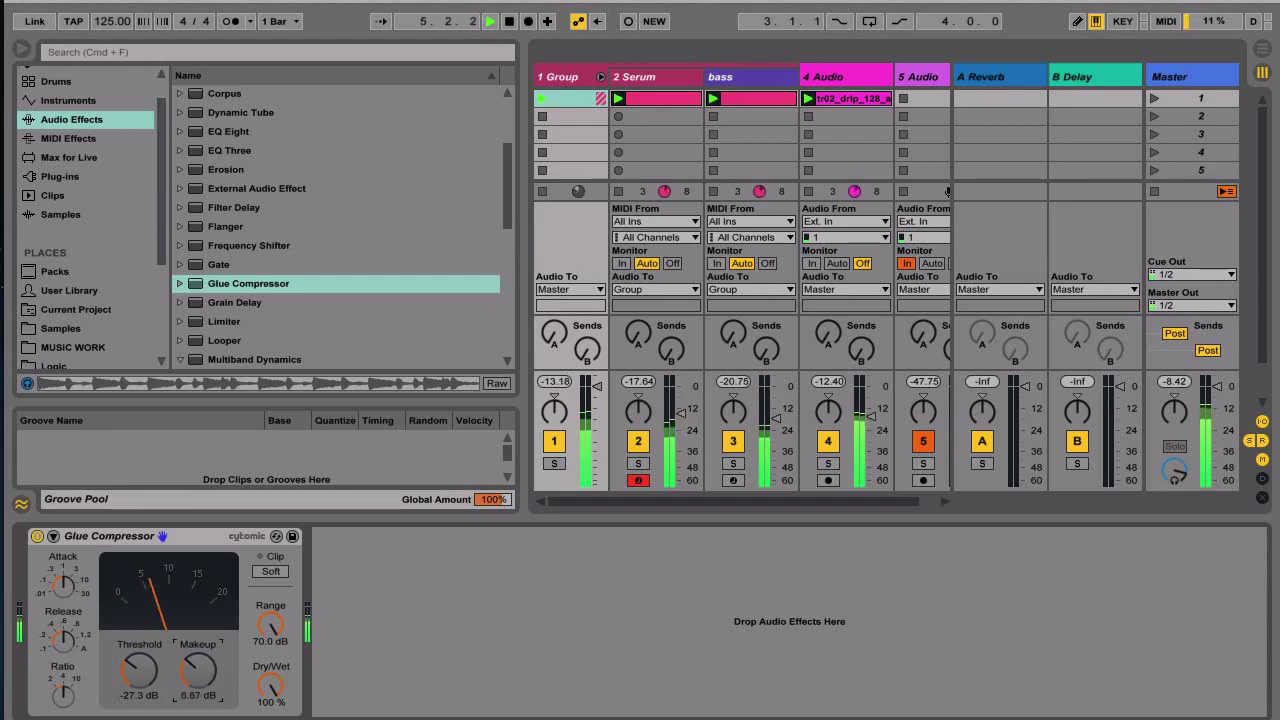
click(37, 536)
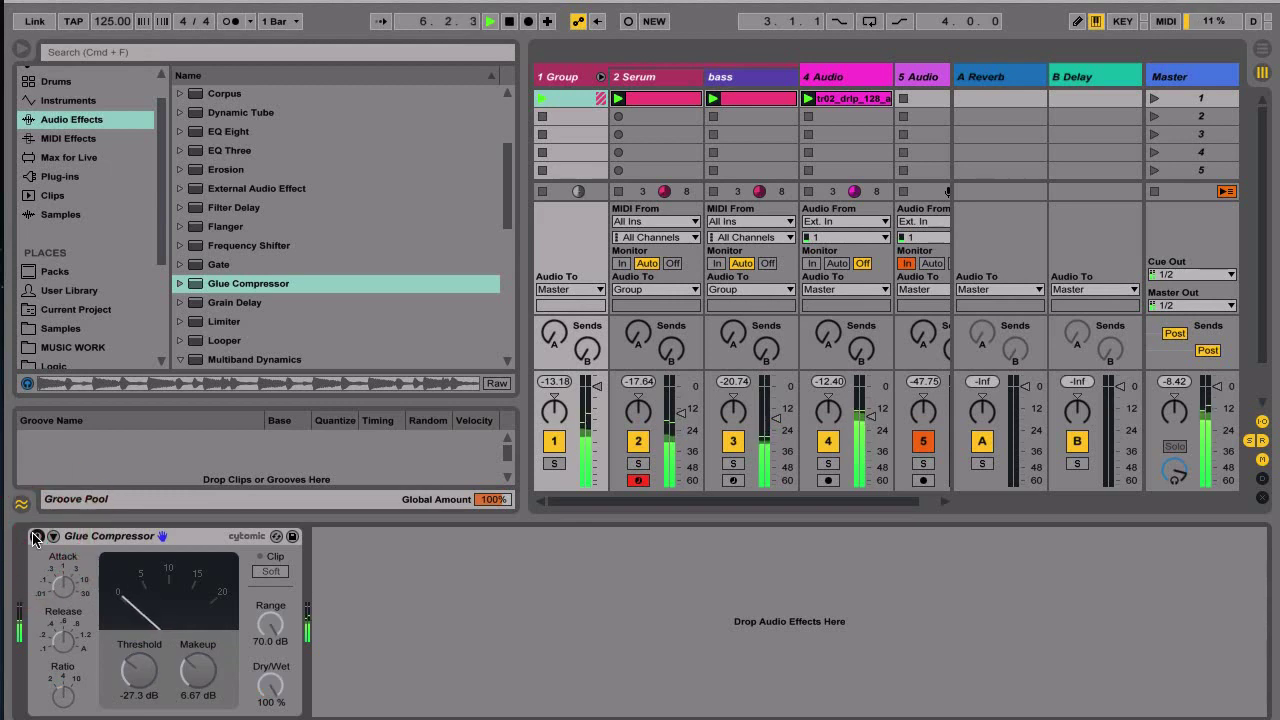
click(37, 536)
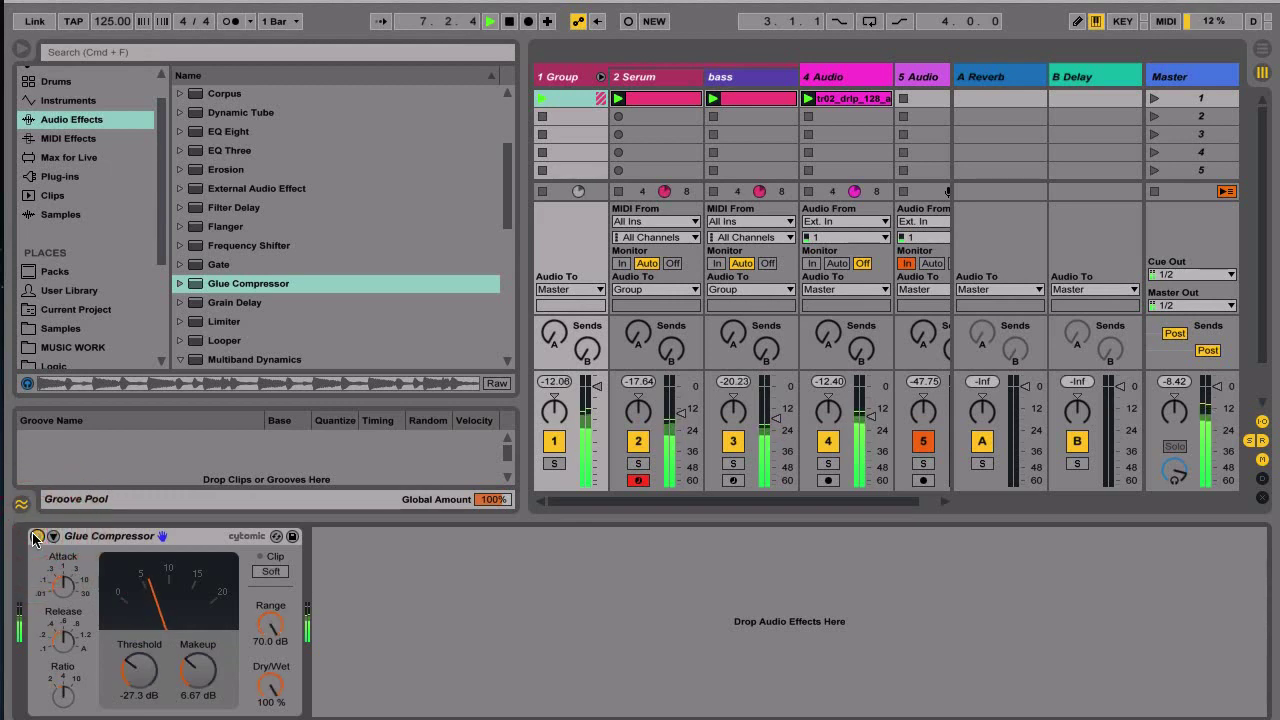
click(198, 672)
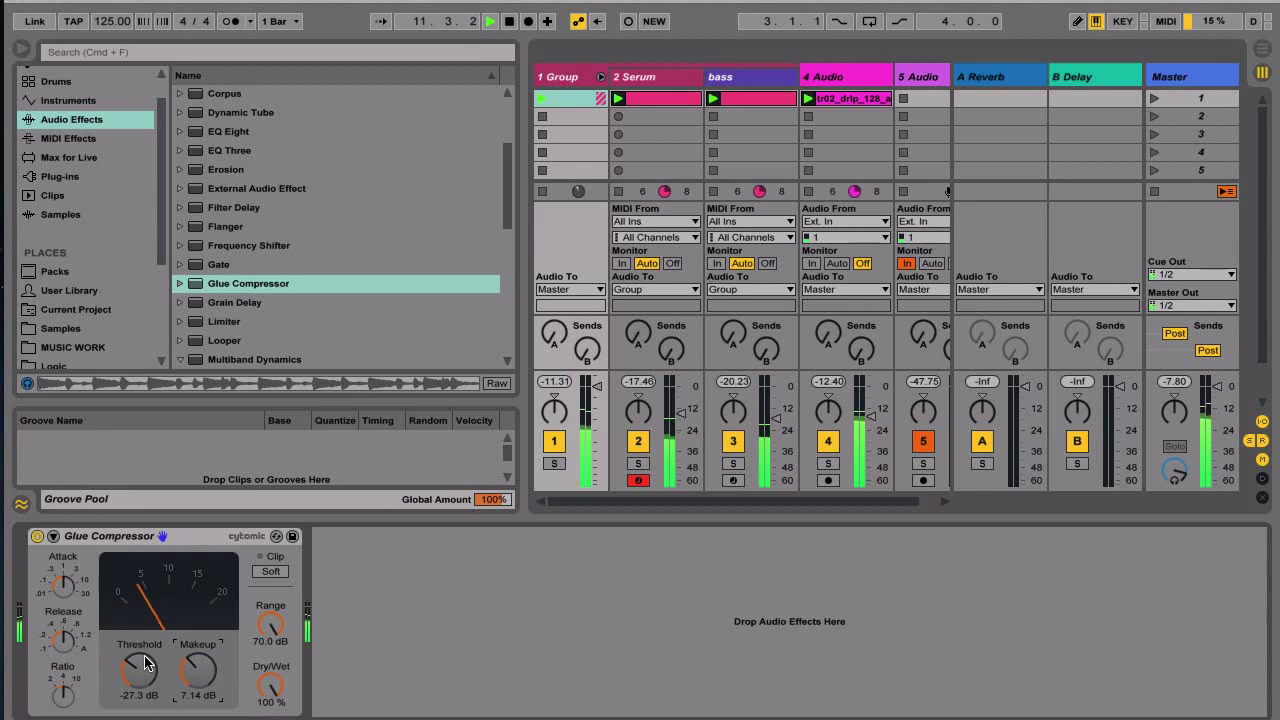
key(space)
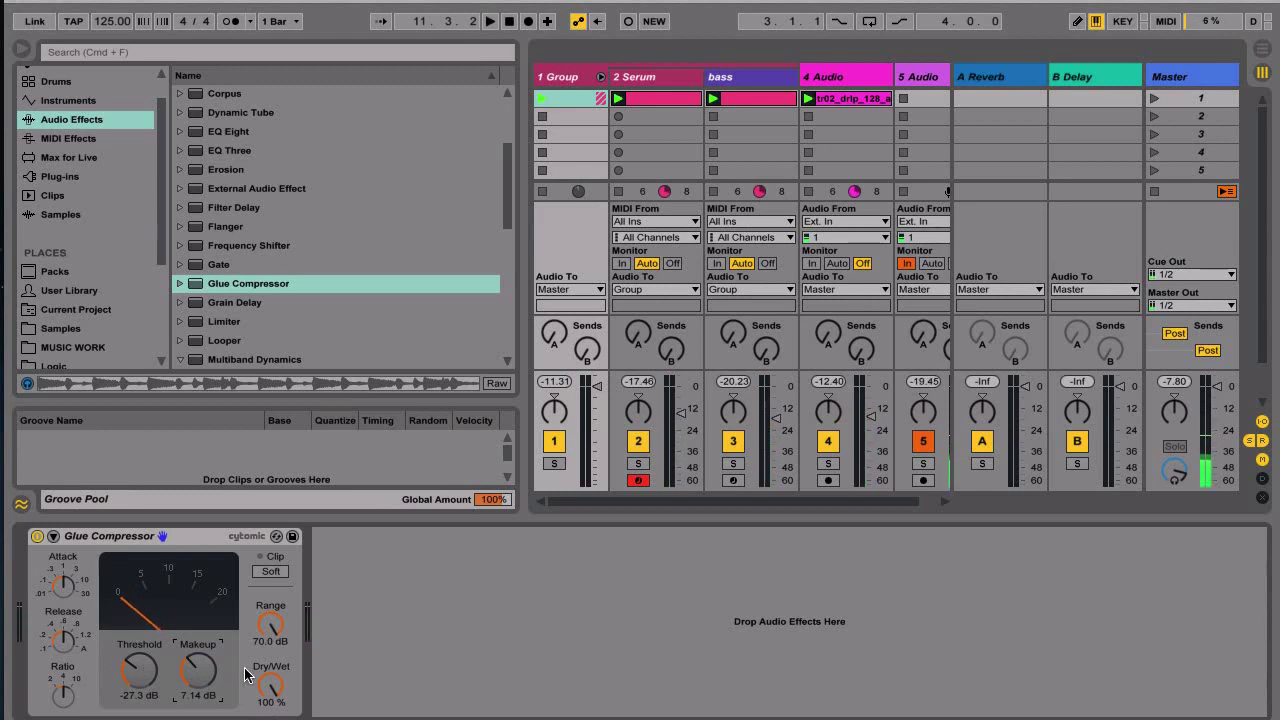